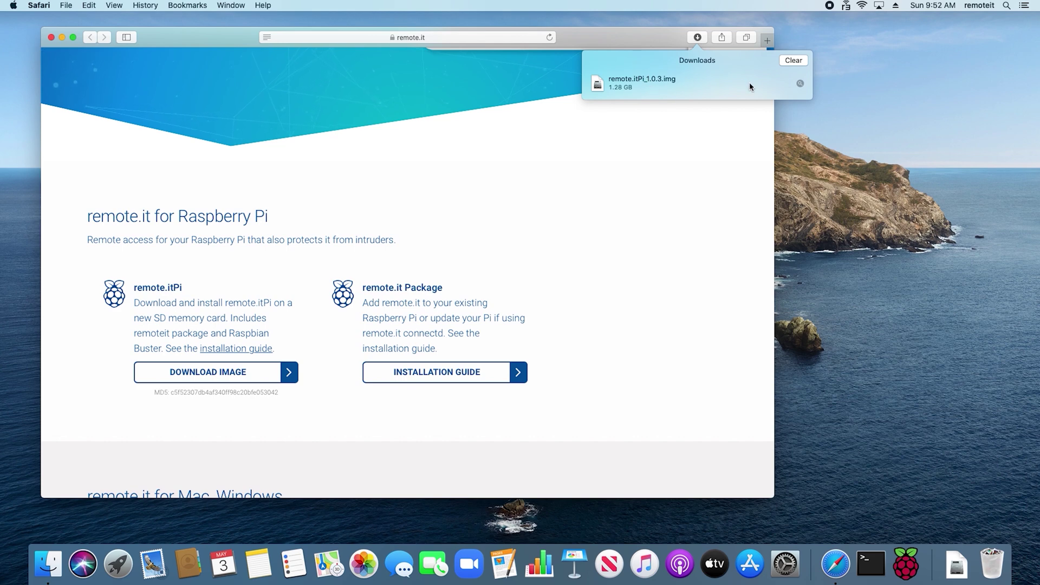
Confirm remote.itPi_1.0.3.img is in Downloads, then close the Finder window and Safari.
click(800, 85)
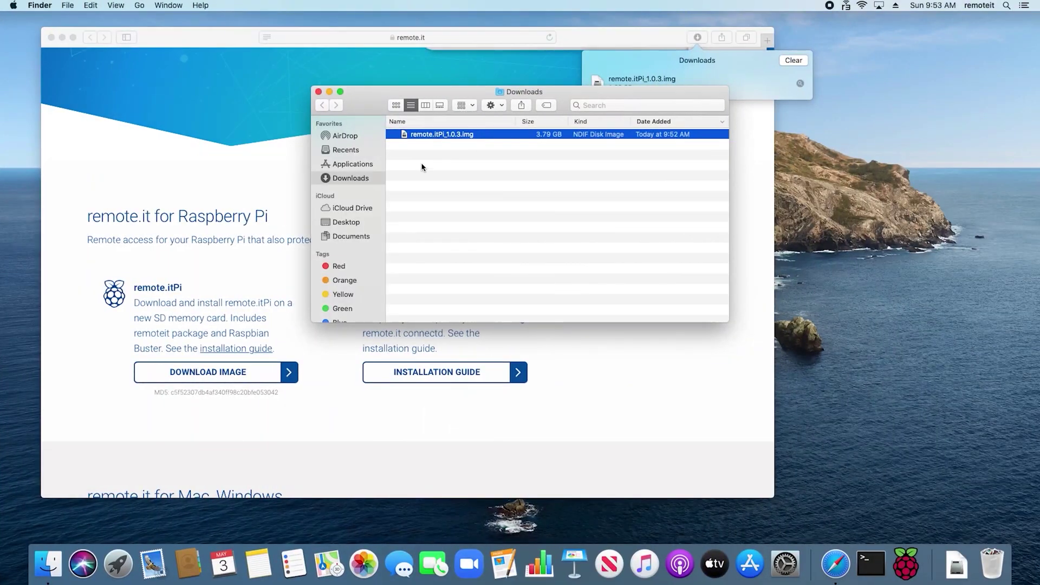
click(319, 92)
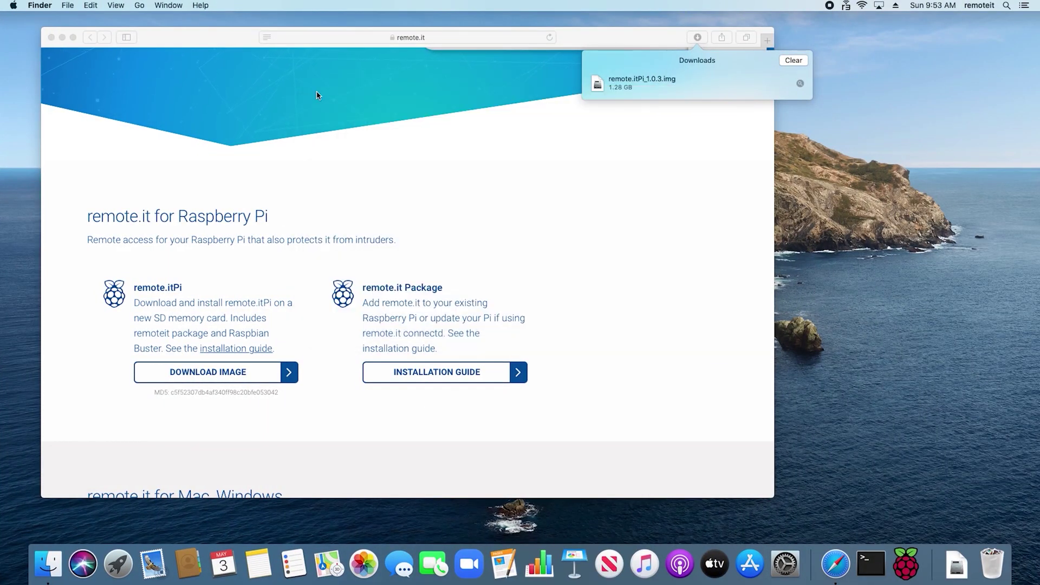
click(51, 37)
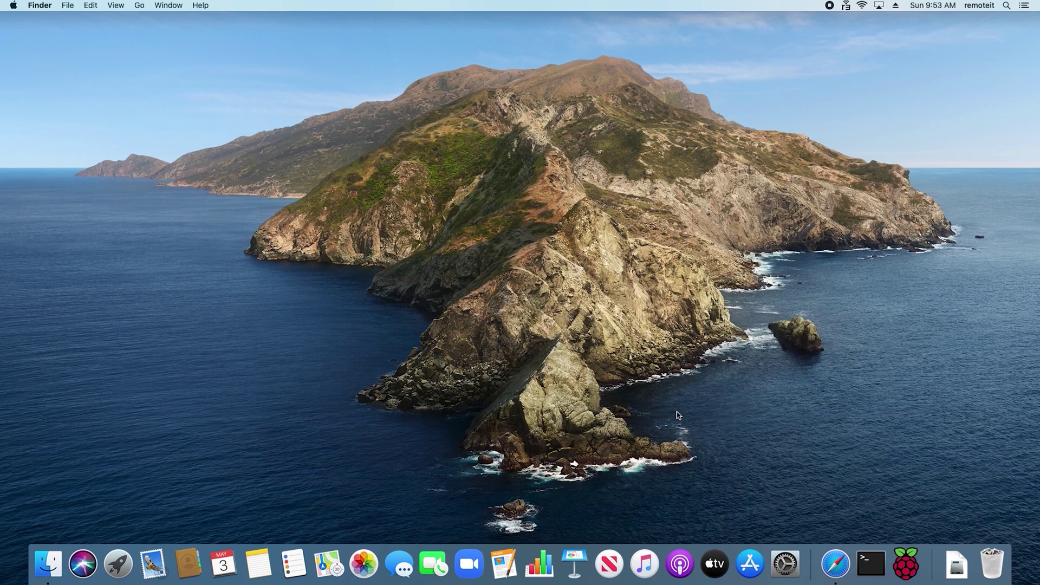
Erase the 32 GB Generic MassStorageClass Media card as FAT32 with Raspberry Pi Imager.
click(904, 569)
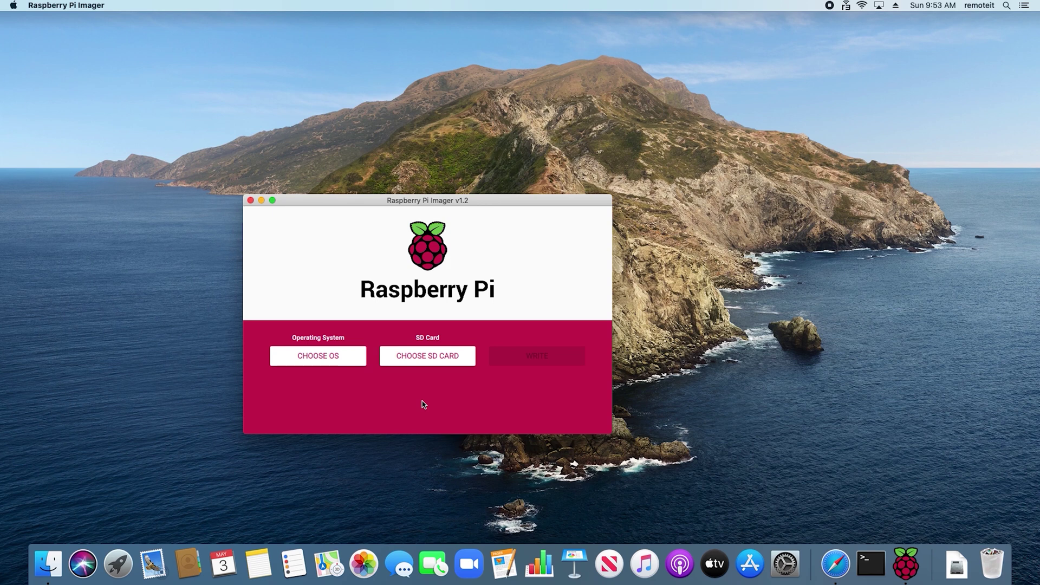
click(318, 357)
scroll(319, 362, down, 3)
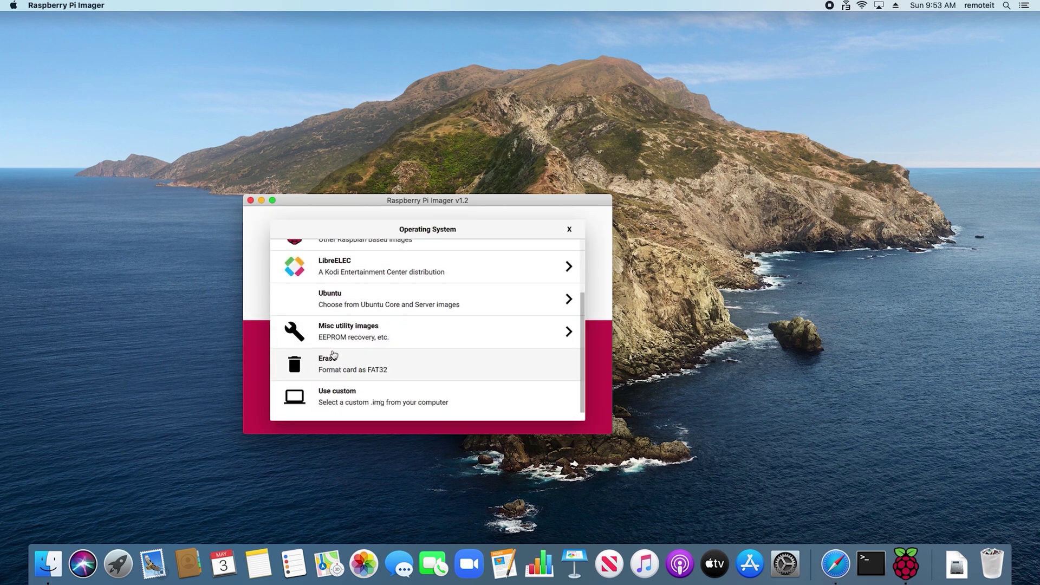
click(325, 368)
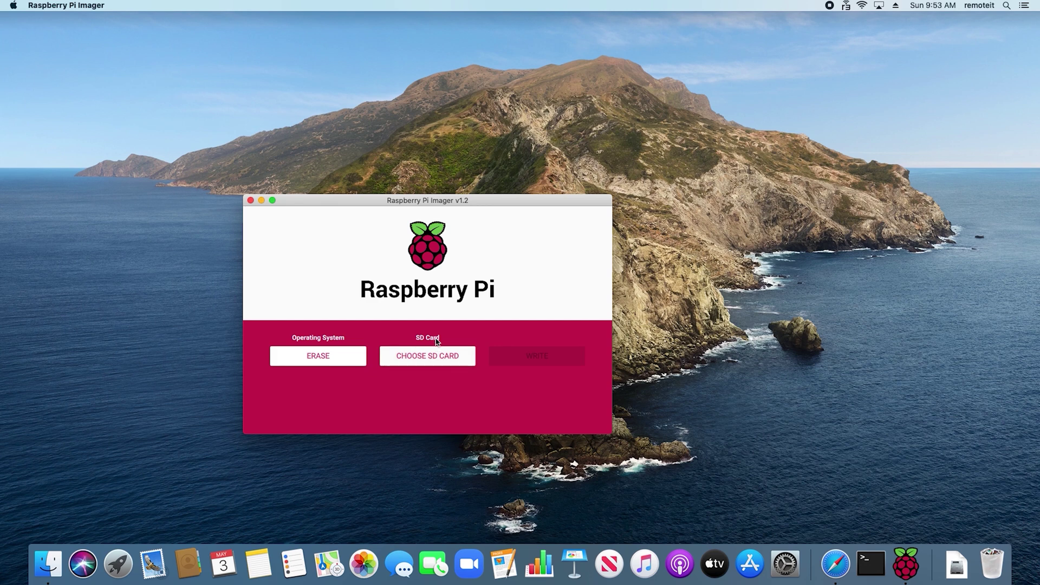
click(427, 356)
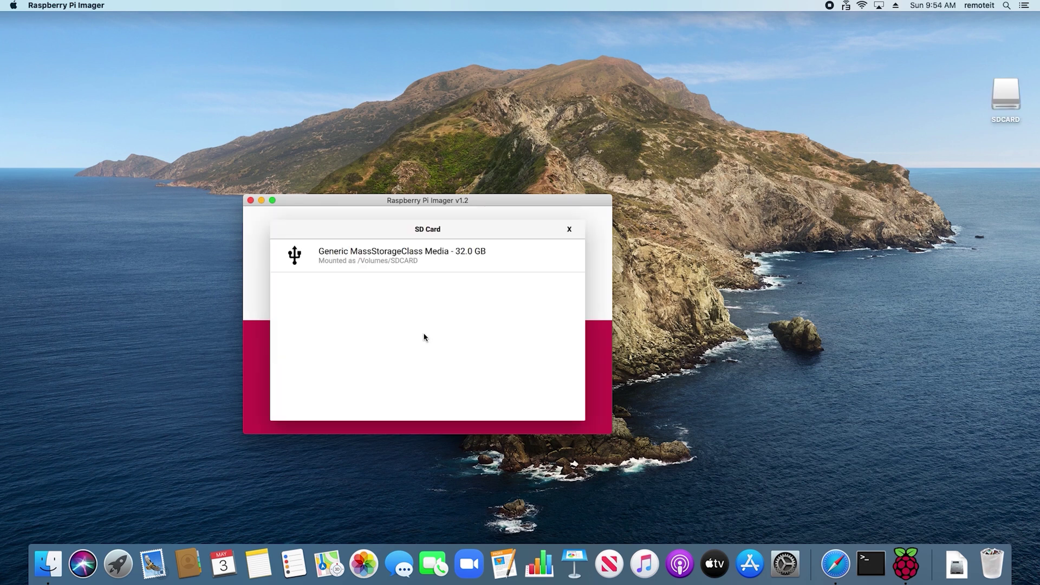
click(431, 262)
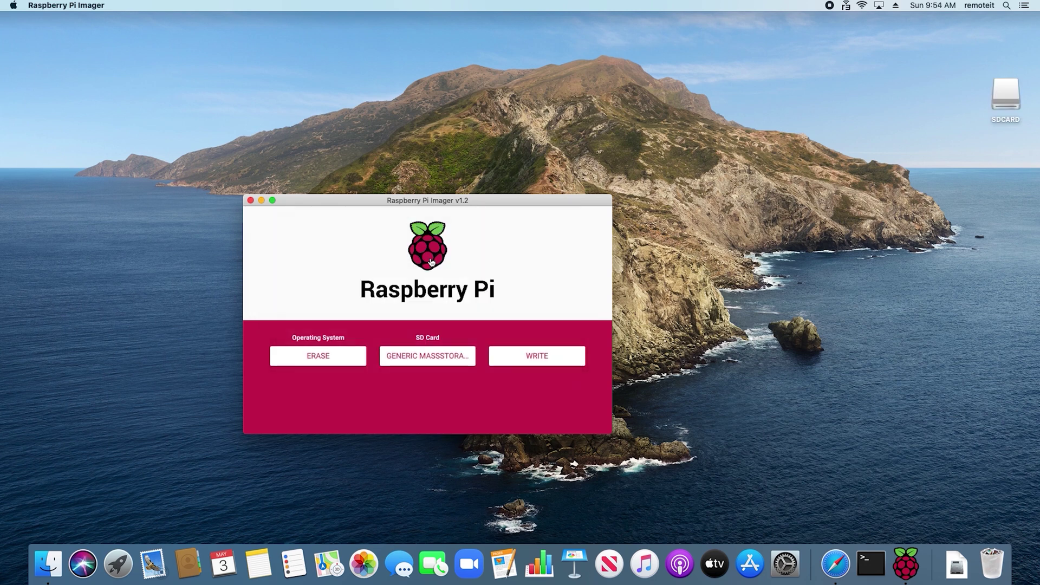
click(536, 358)
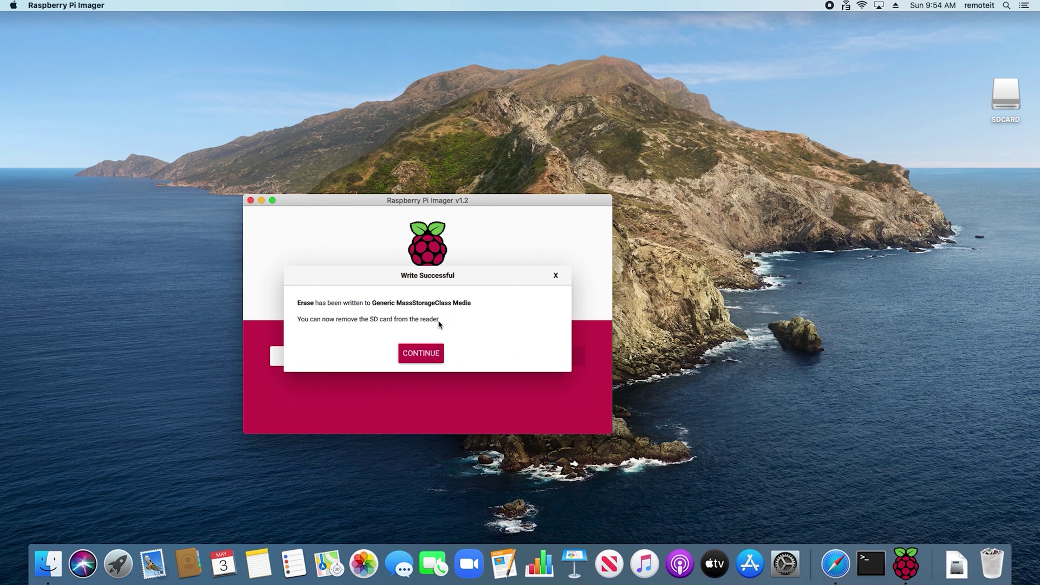
click(421, 353)
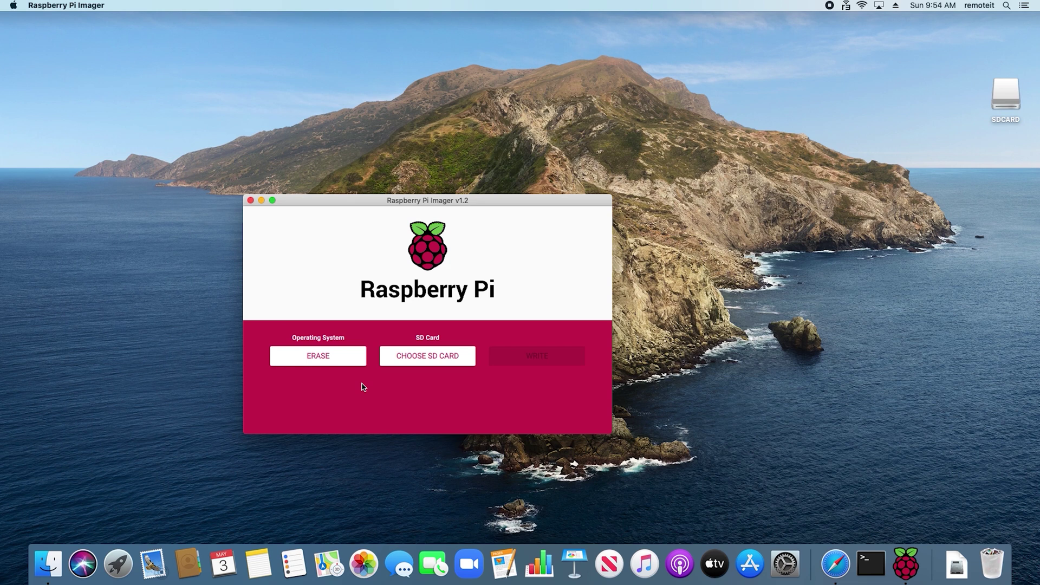
Write the custom image remote.itPi_1.0.3.img to the Generic MassStorageClass Media card, authorising with the account password.
click(317, 359)
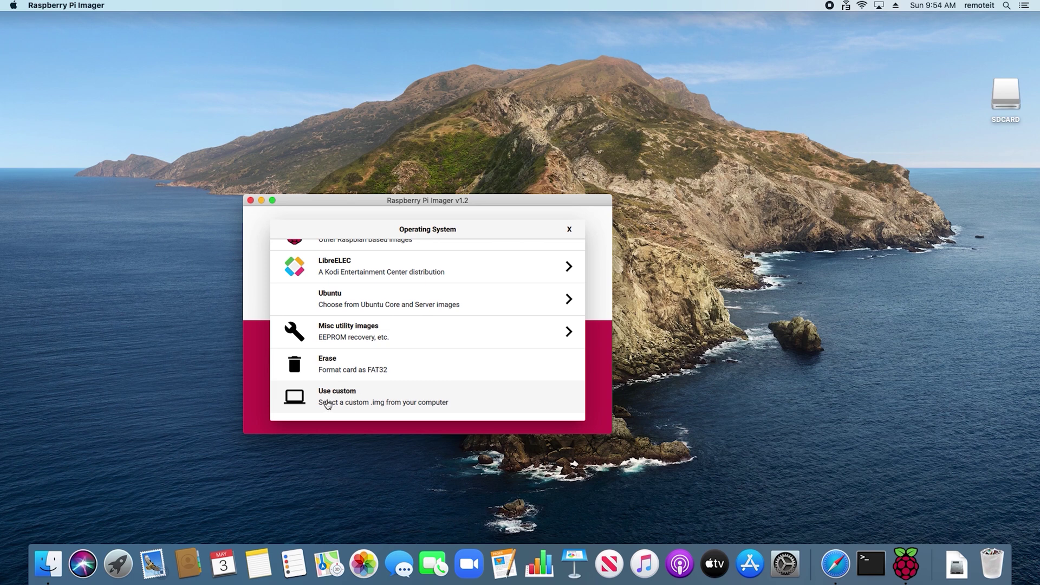
click(327, 404)
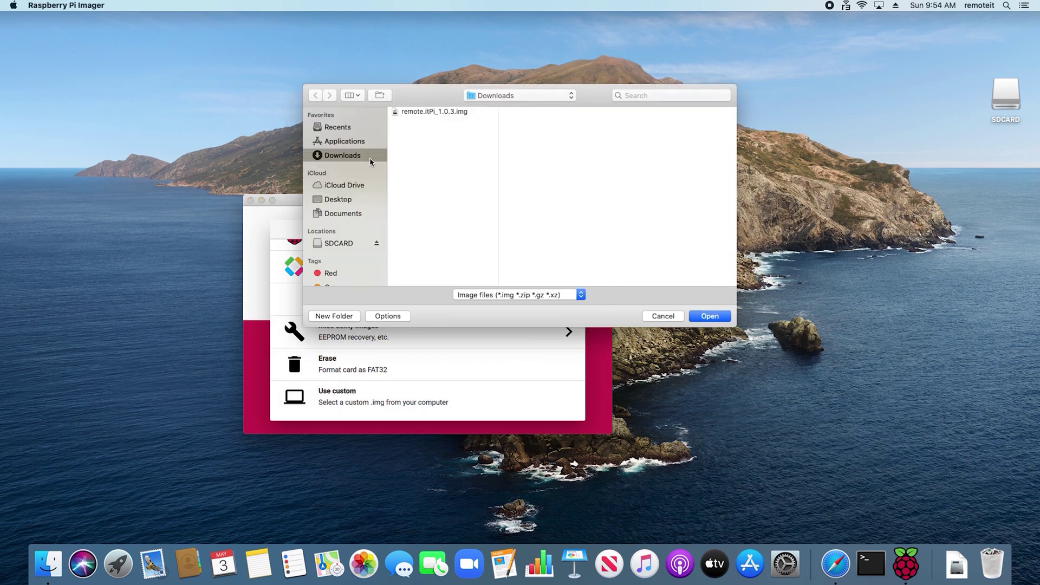
click(425, 112)
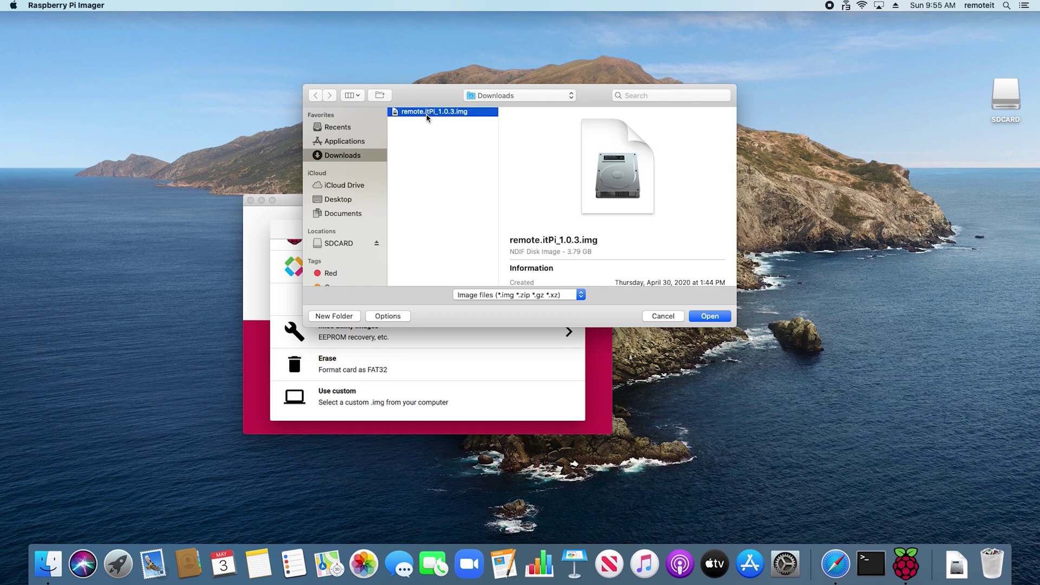
click(710, 317)
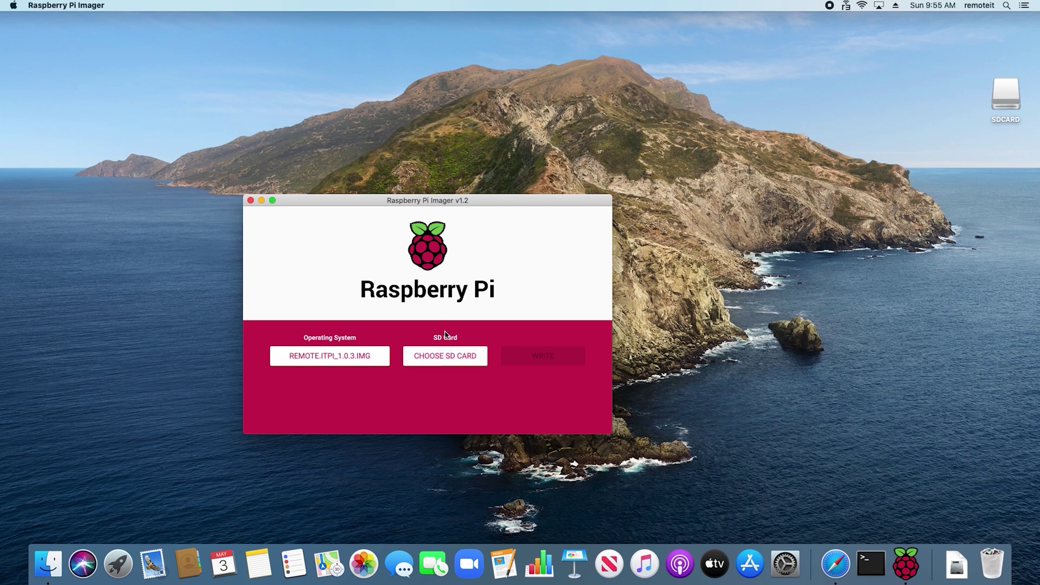
click(443, 359)
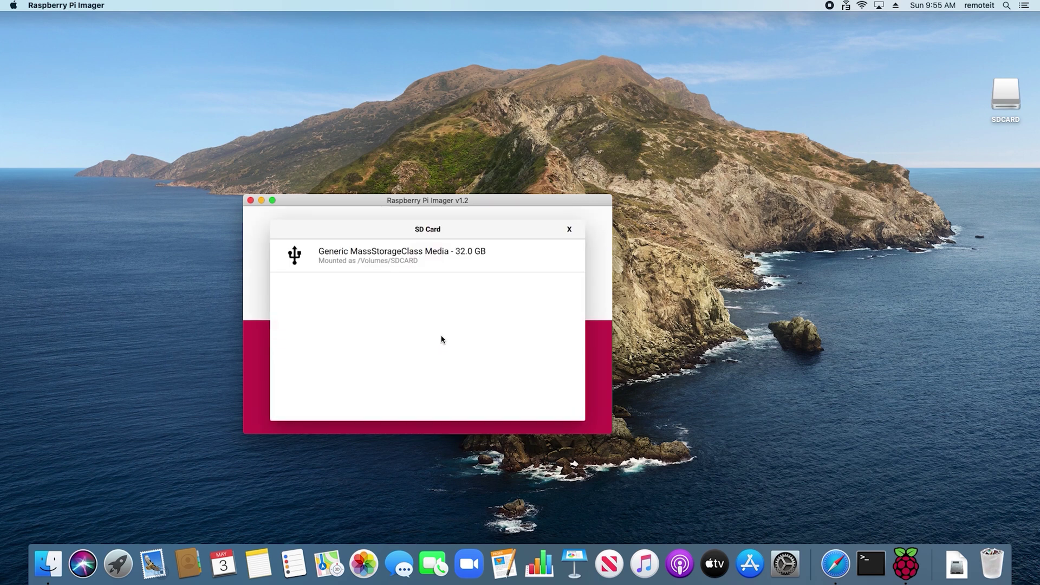
click(423, 267)
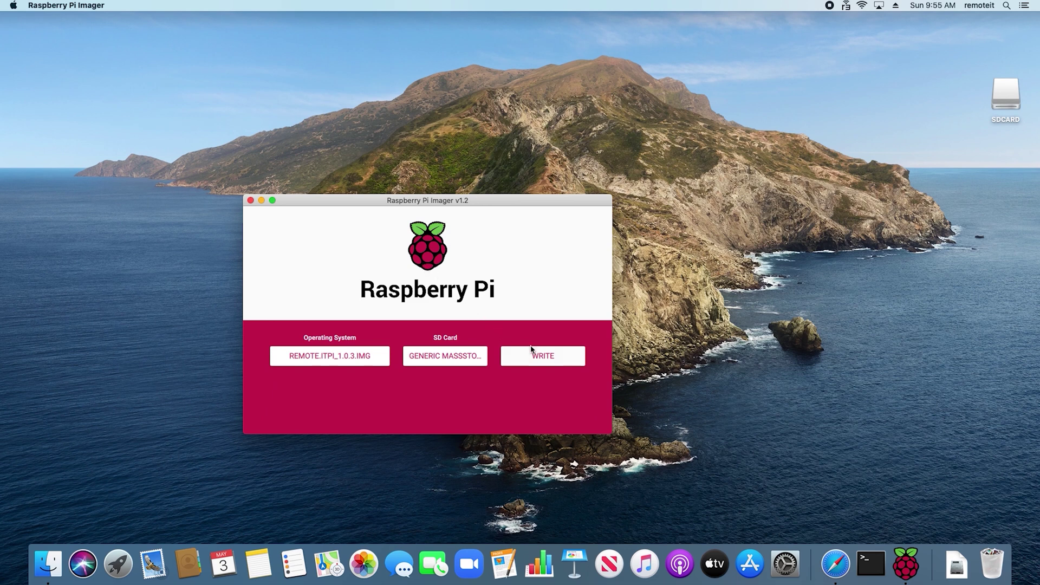
click(539, 361)
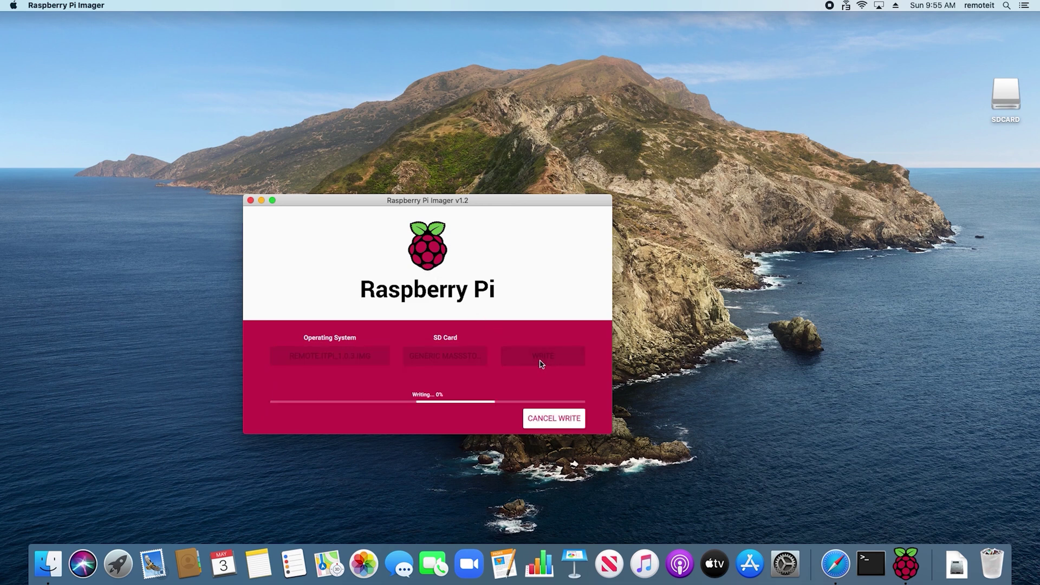
text(•••••••••••)
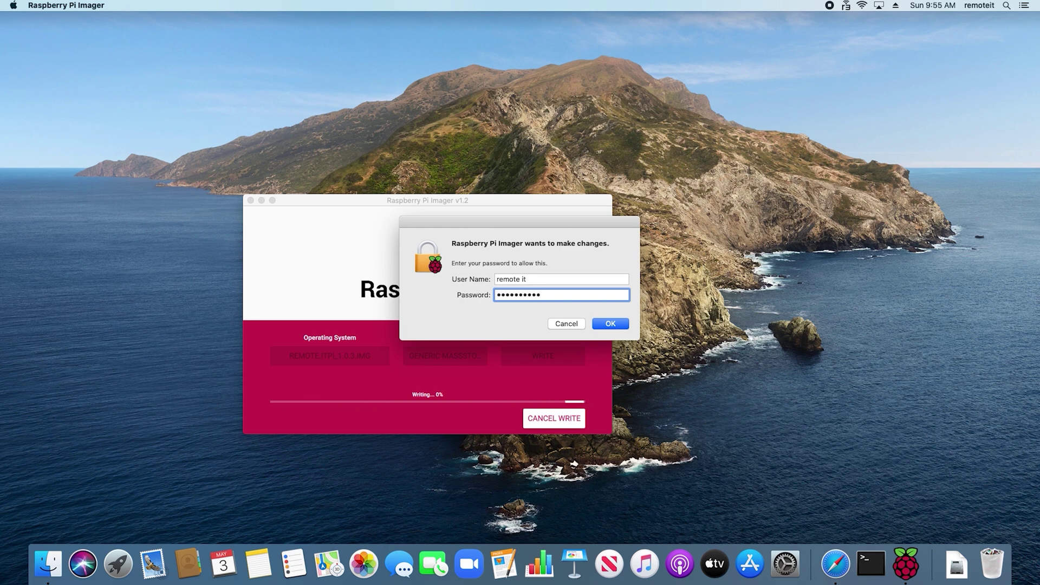
click(617, 324)
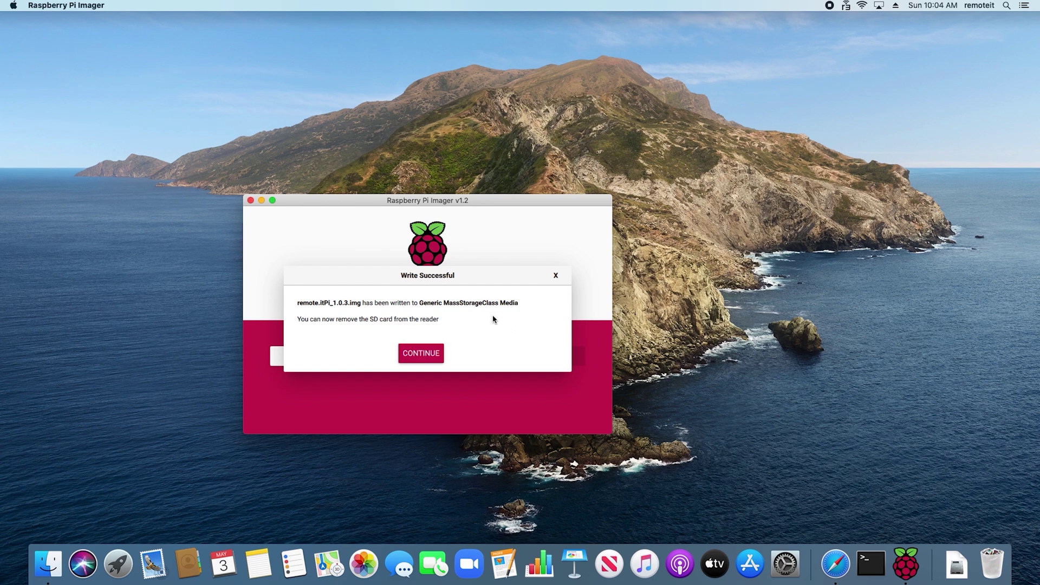
click(414, 354)
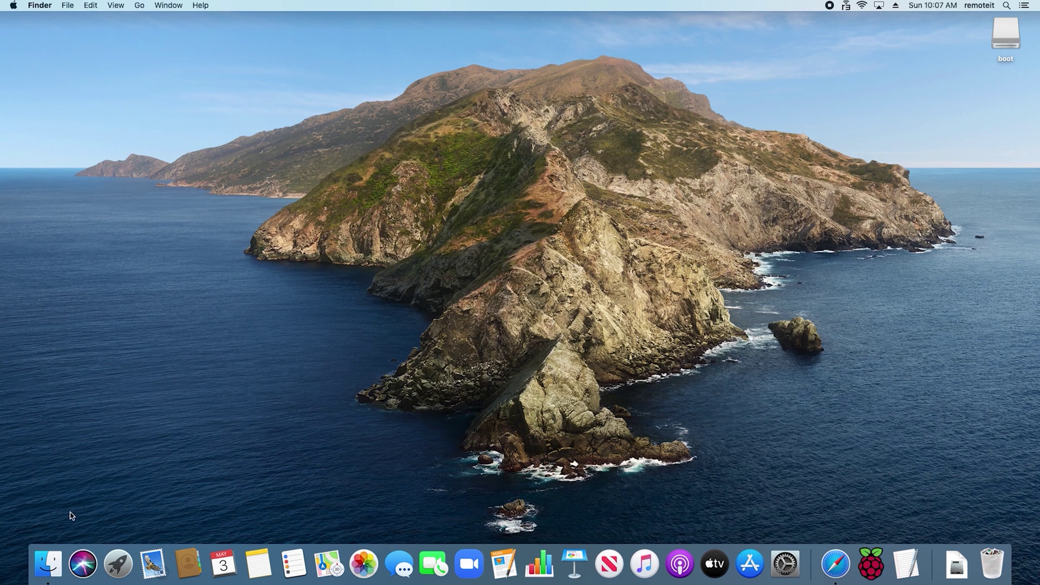
Open wpa_supplicant.conf from the boot volume in TextEdit.
click(48, 563)
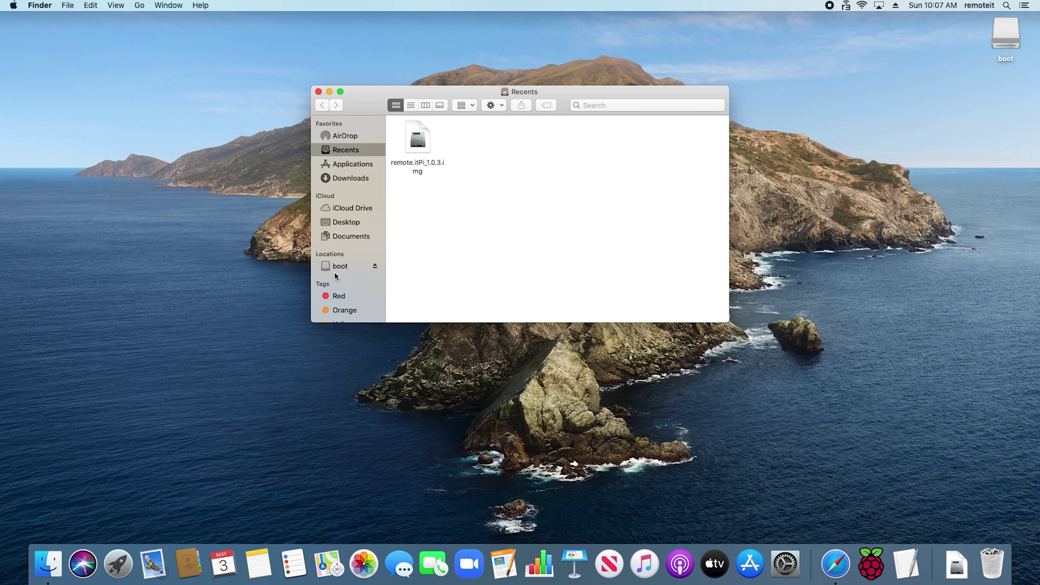
click(337, 267)
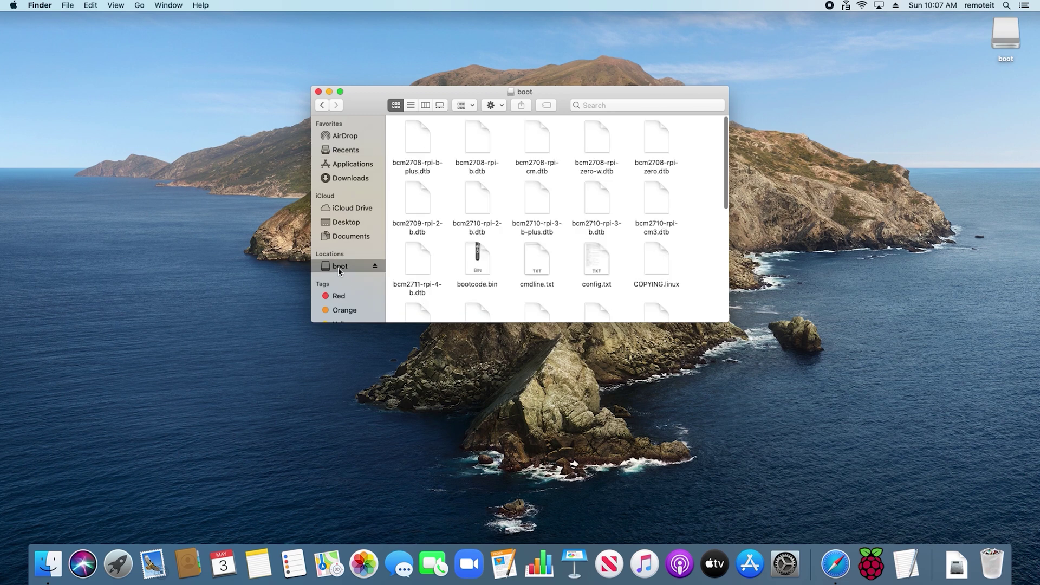
scroll(503, 272, down, 10)
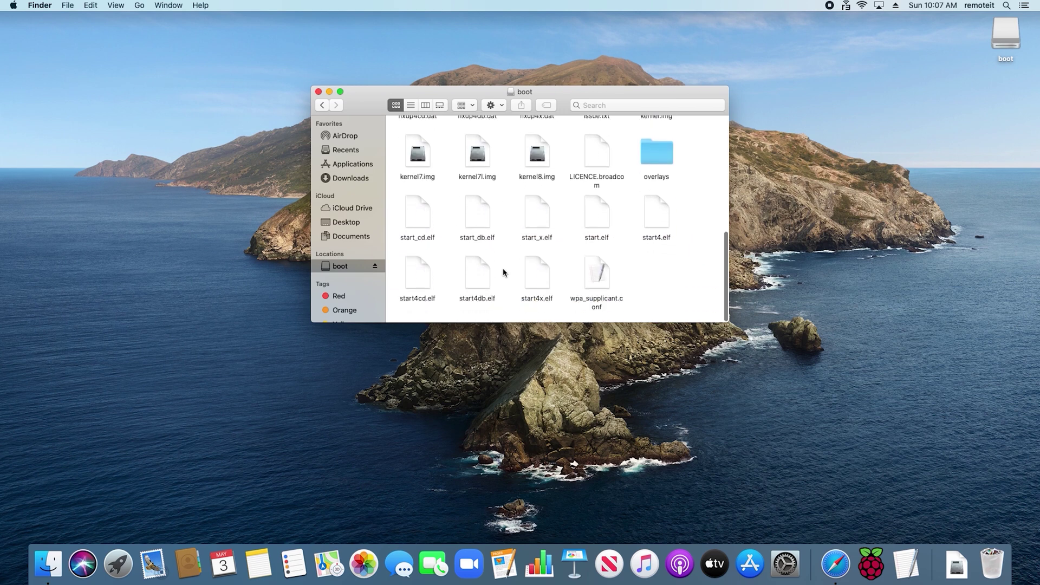
double_click(595, 292)
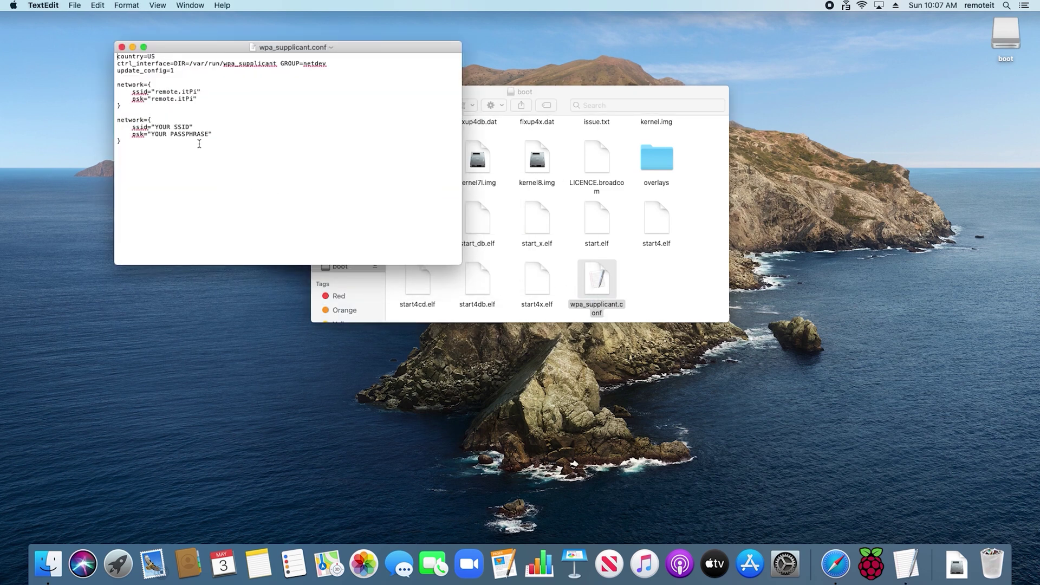
Replace the second network's placeholders with SSID 'remote.it' and the pasted Wi-Fi passphrase.
click(152, 129)
drag(156, 128, 192, 127)
key(BackSpace)
text(remote.it)
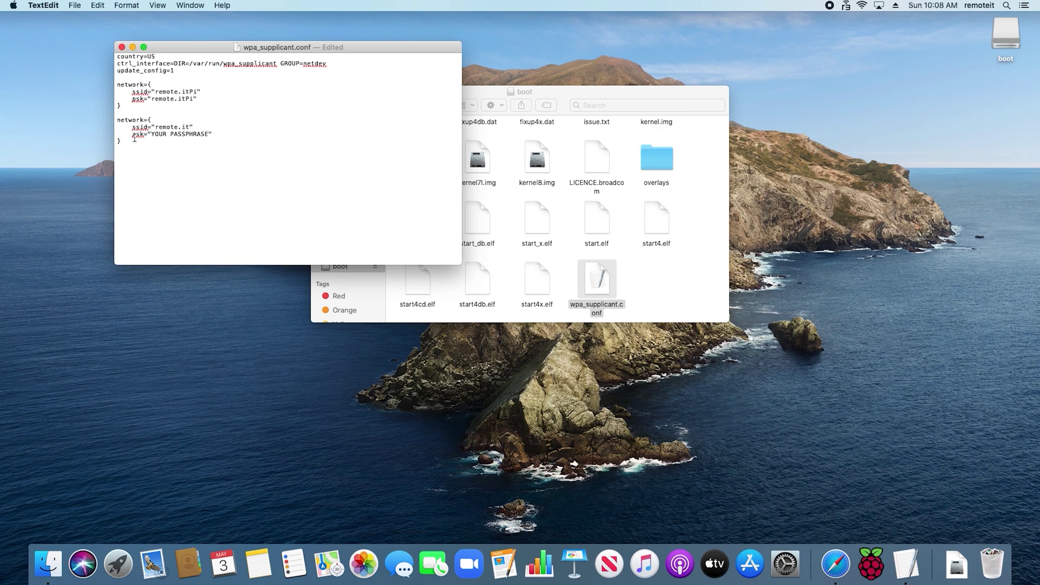
drag(152, 134, 207, 134)
key(super+v)
drag(149, 57, 156, 57)
click(165, 57)
Save wpa_supplicant.conf, keep the edits, and close it to return to the boot volume.
click(75, 5)
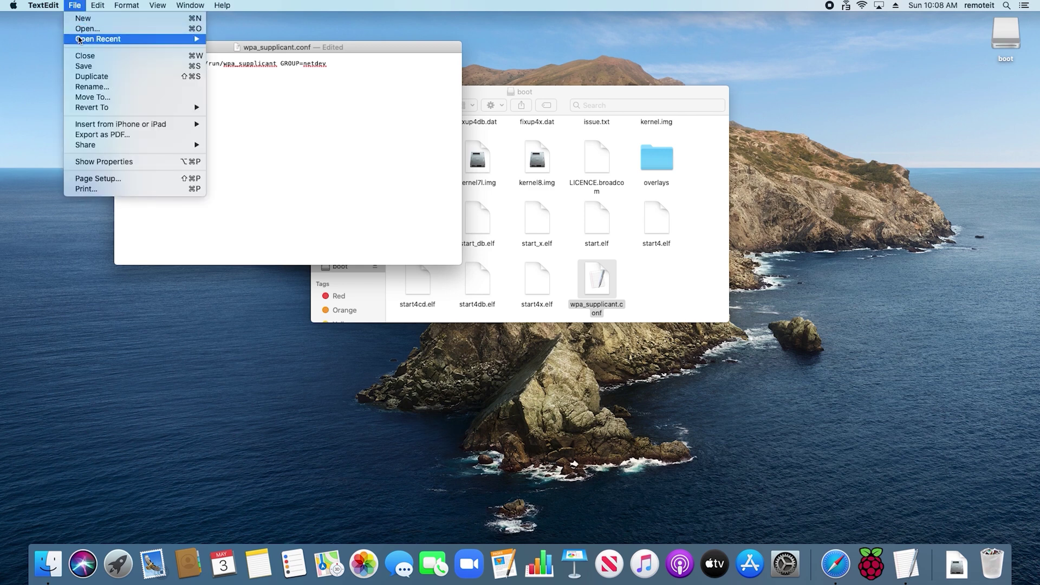
click(84, 69)
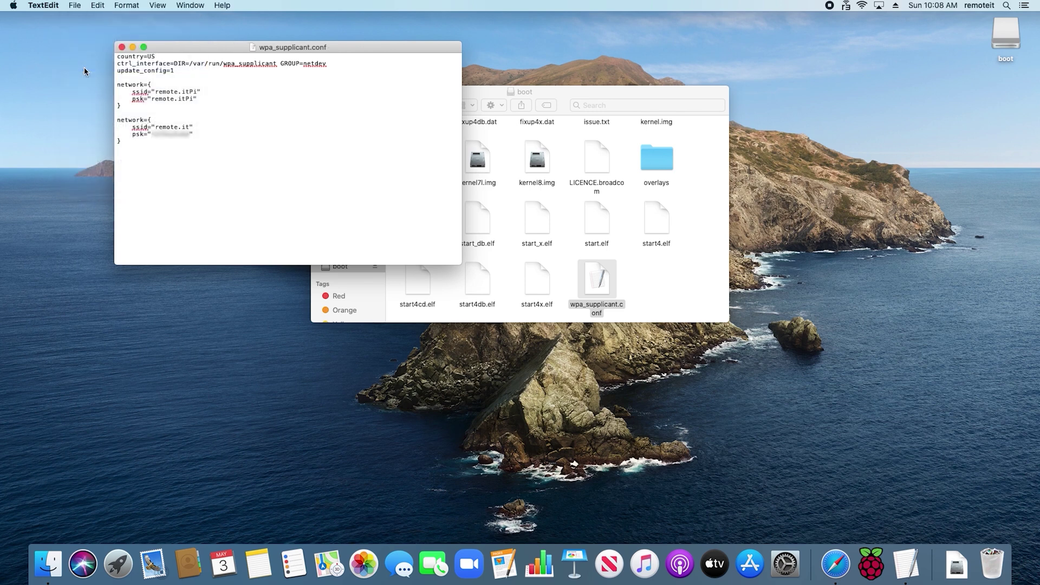
click(122, 47)
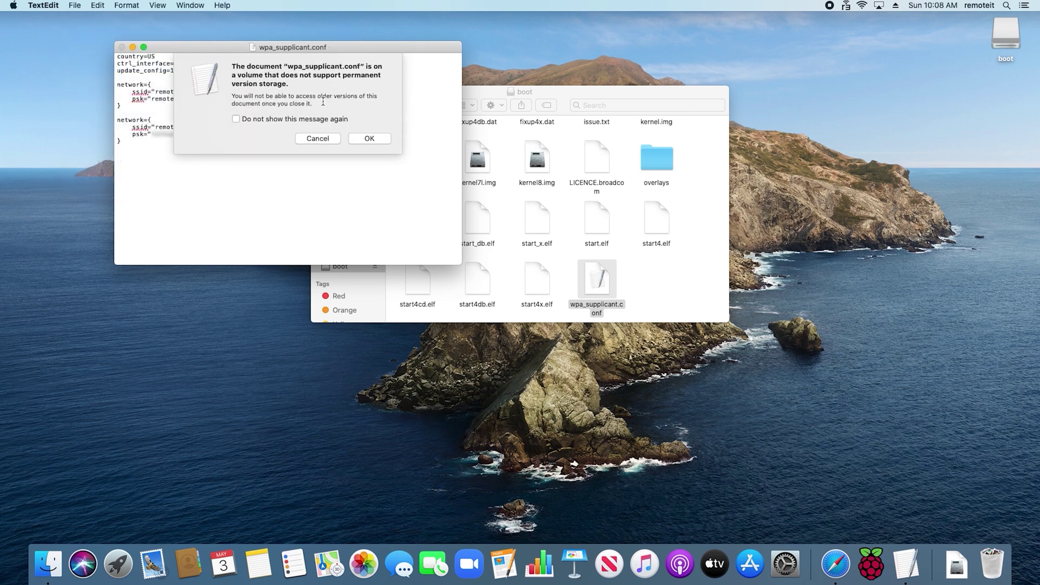
click(369, 140)
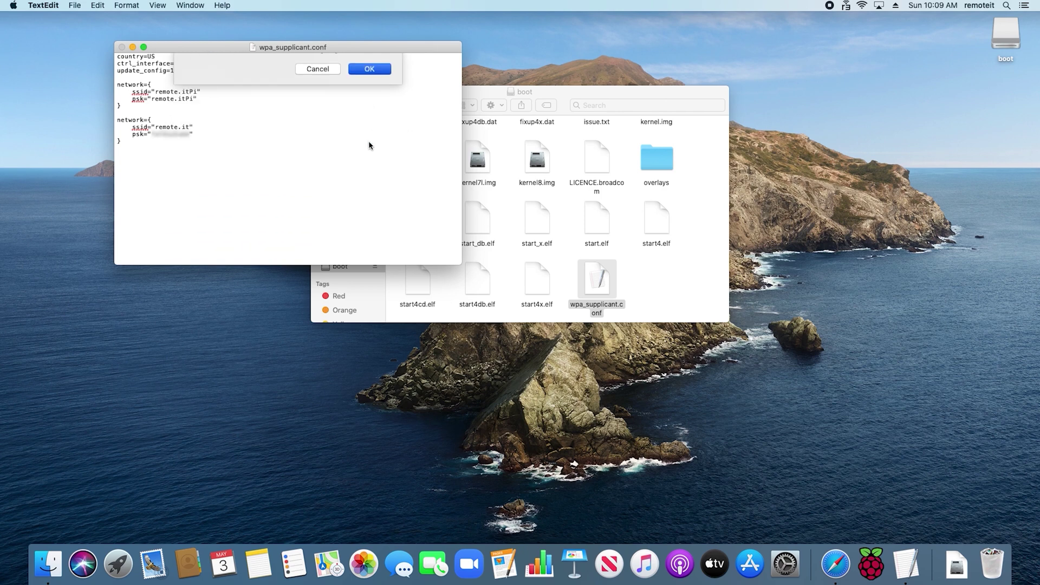
click(394, 169)
scroll(394, 168, up, 1)
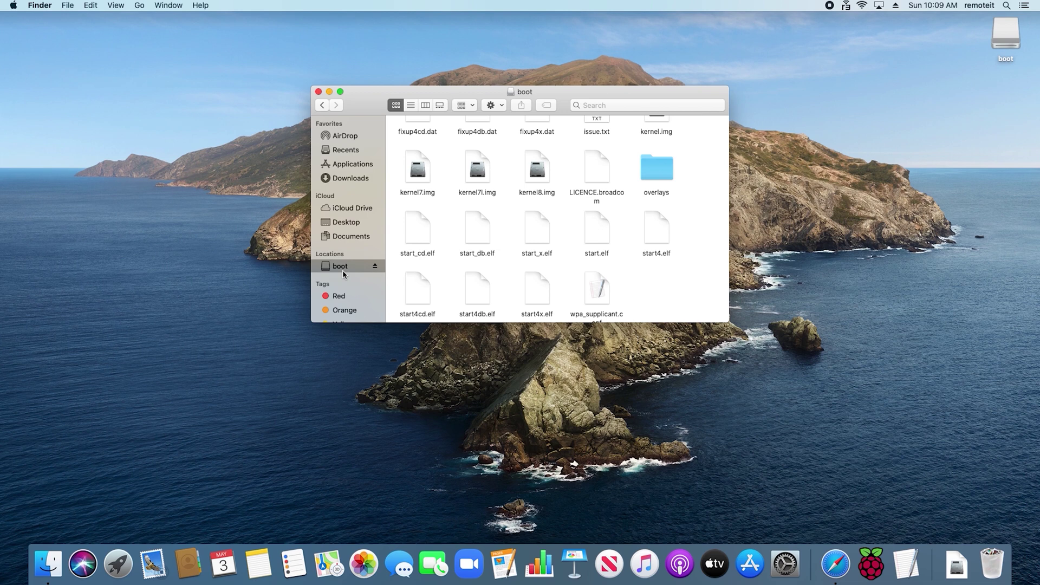
Eject the boot SD card volume from the Finder sidebar.
click(374, 267)
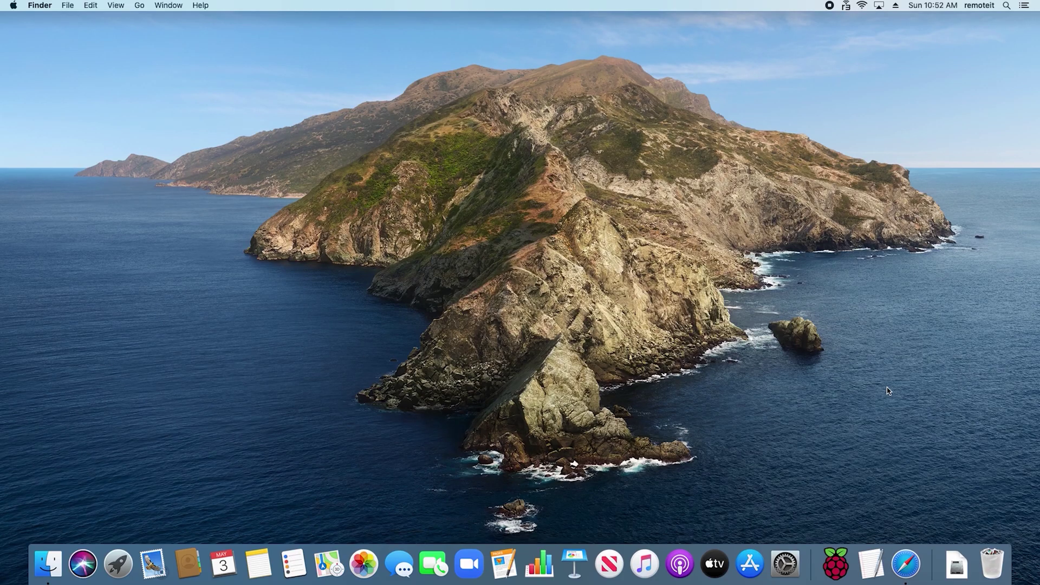
Load find.remote.it in Safari to list the unregistered remoteitpi.local device.
click(913, 568)
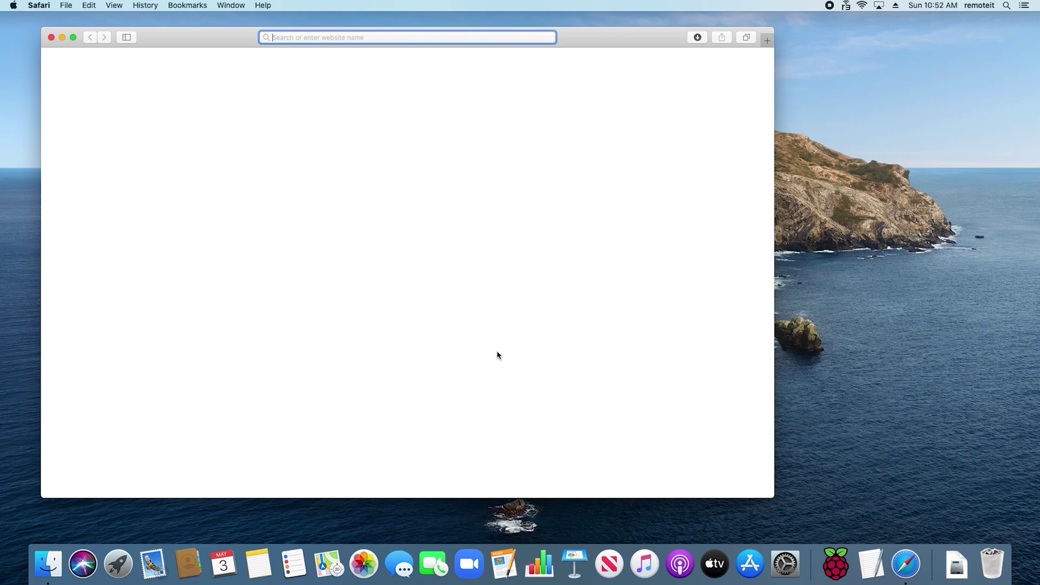
text(find.remote.it)
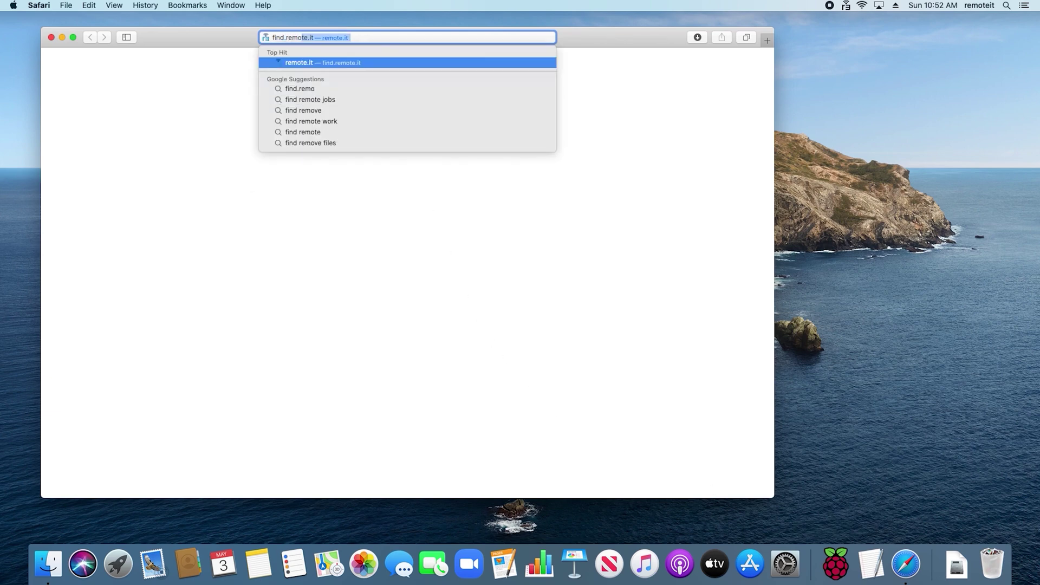
key(Return)
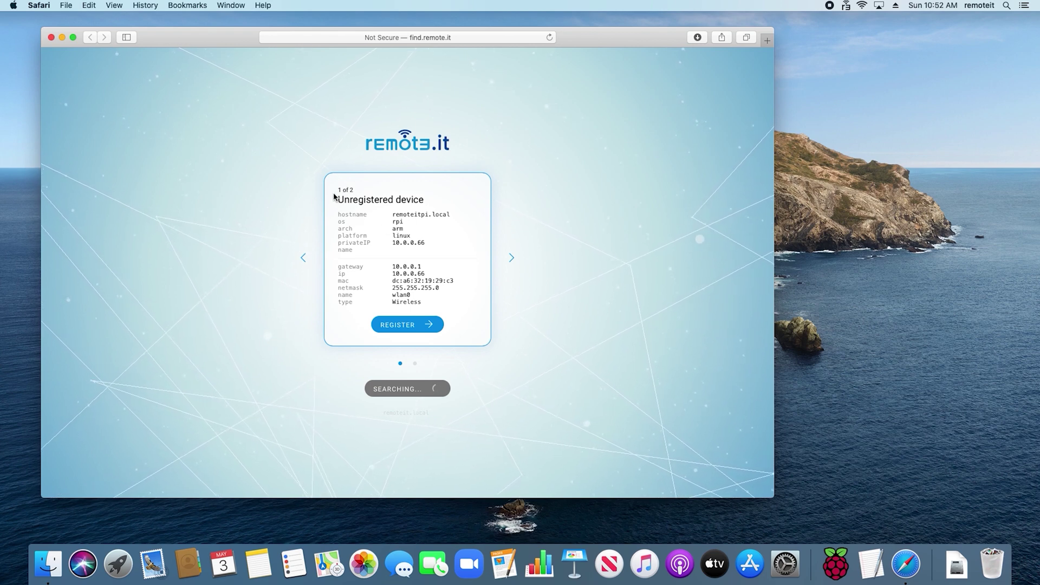
Go to the remoteitpi.local device card and start registering it.
click(510, 258)
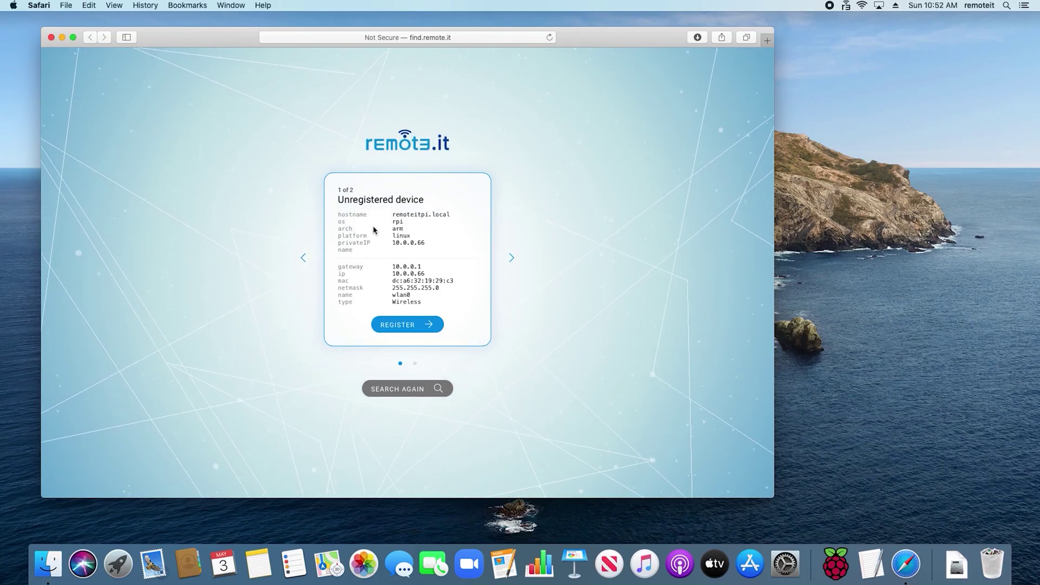
click(388, 324)
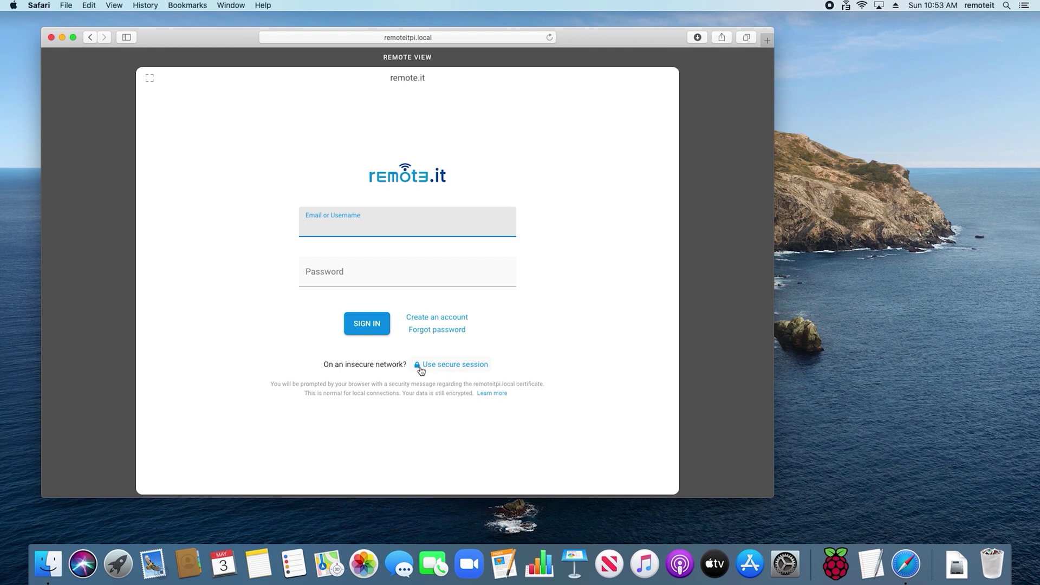
Sign in with the remote.it account email and password, decline saving it, and register remoteitpi-1.
key(Tab)
text(•••••••••••••)
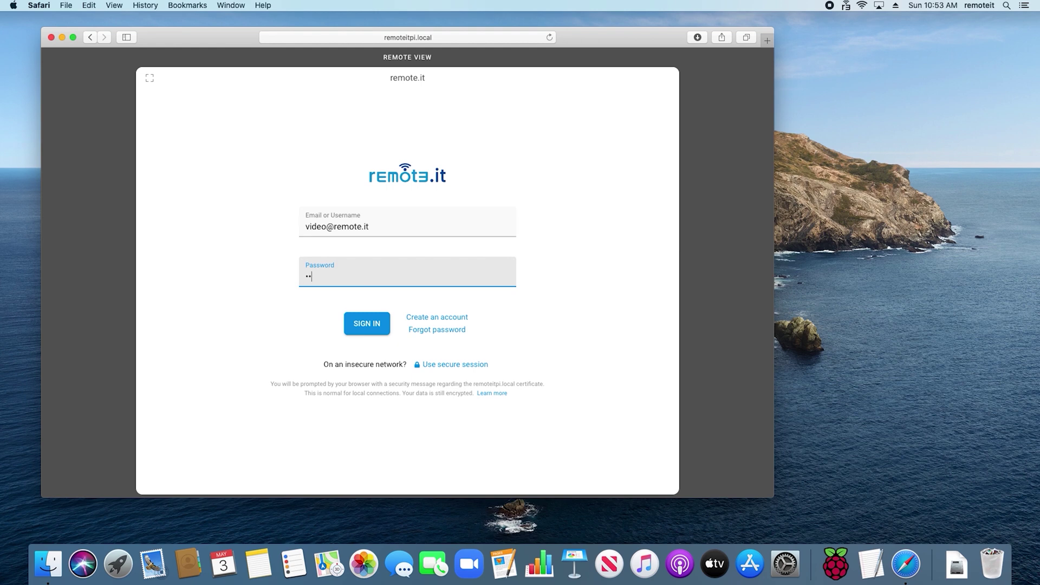
click(362, 324)
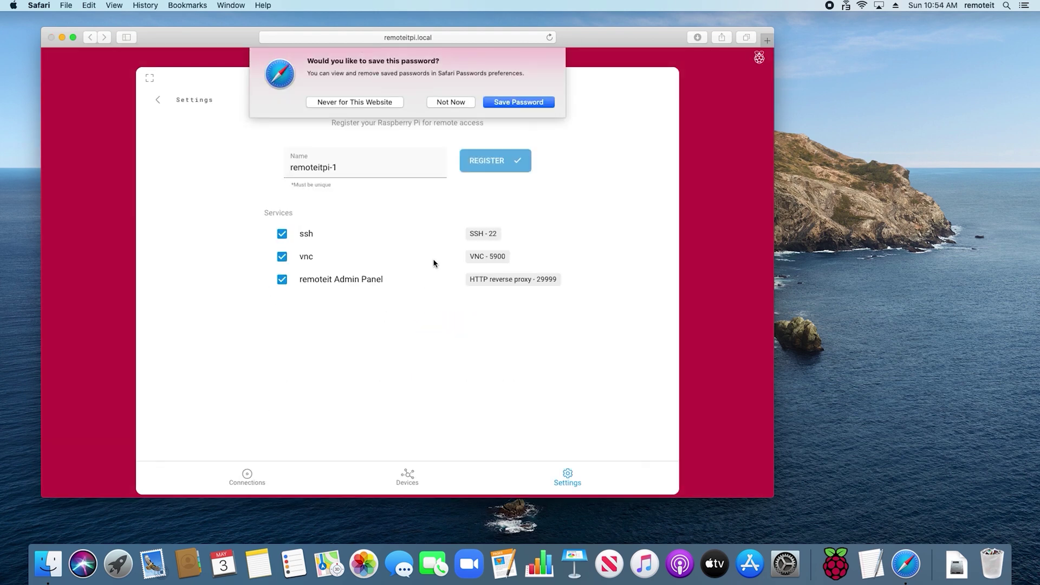
click(440, 102)
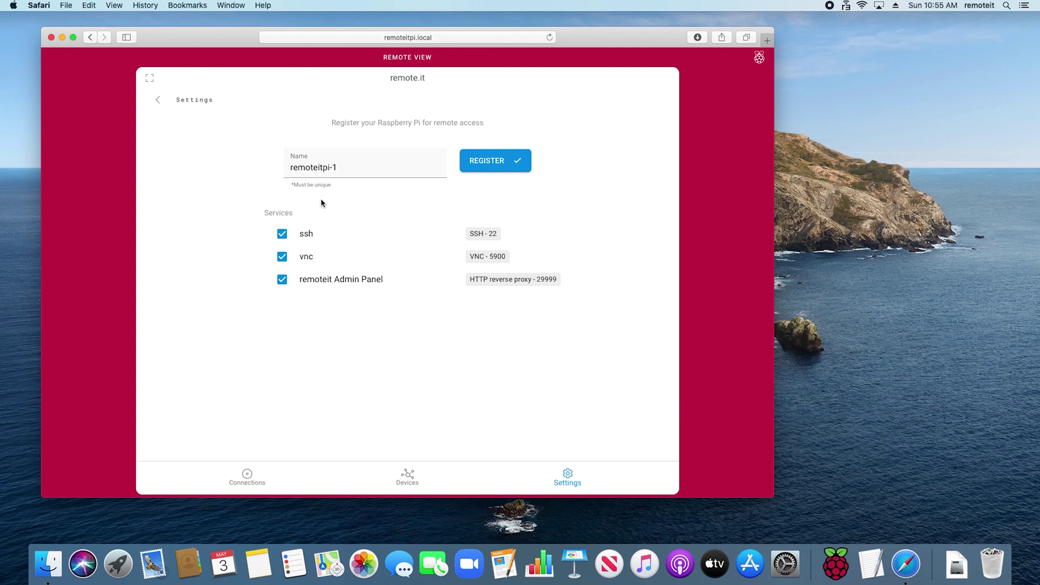
click(477, 164)
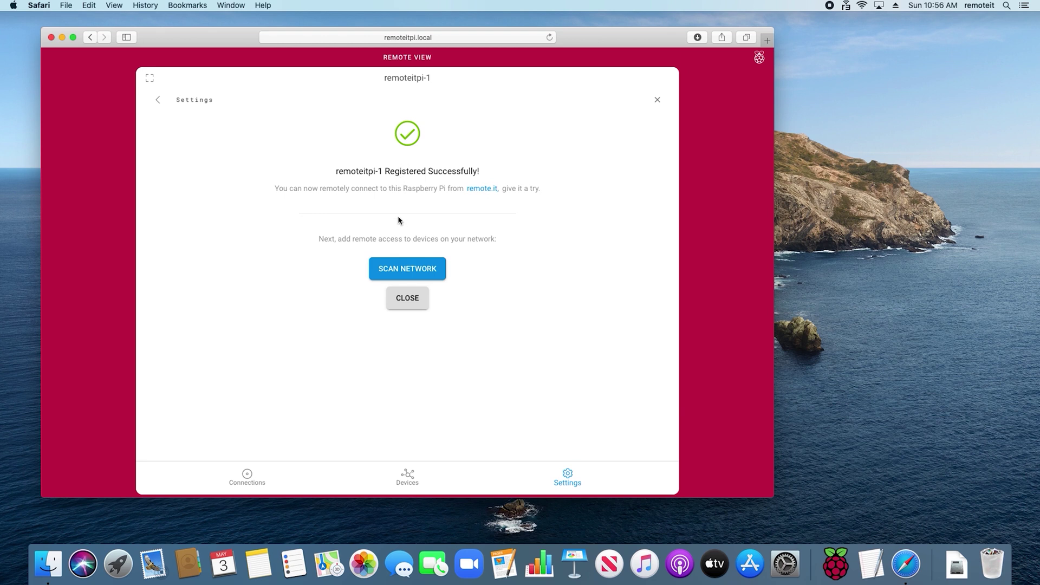
Scan the local network and show the open ports on 10.0.0.222.
click(406, 273)
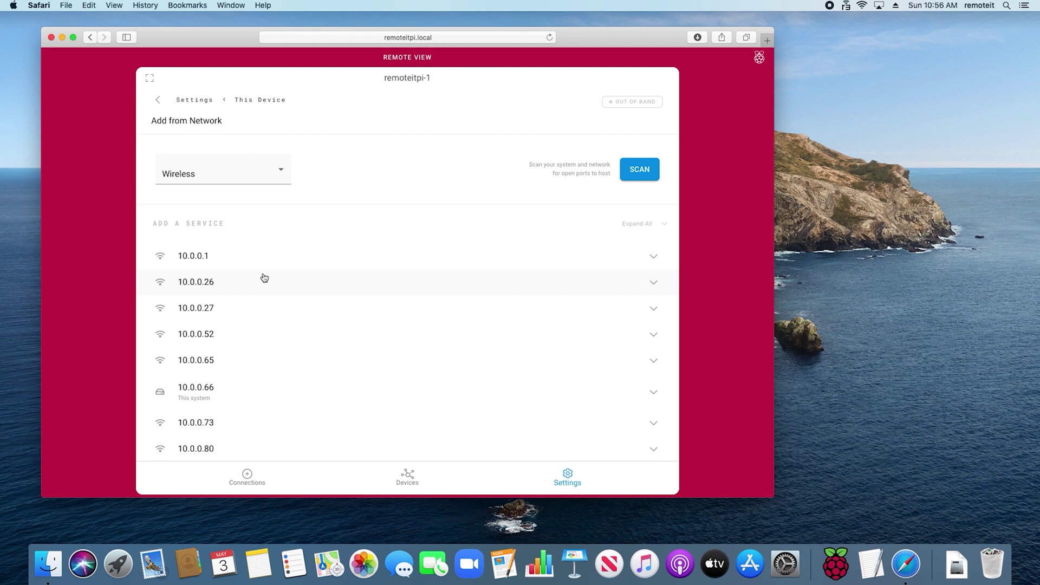
scroll(272, 278, down, 6)
scroll(264, 278, up, 4)
scroll(264, 277, up, 3)
scroll(234, 255, down, 4)
scroll(233, 255, down, 2)
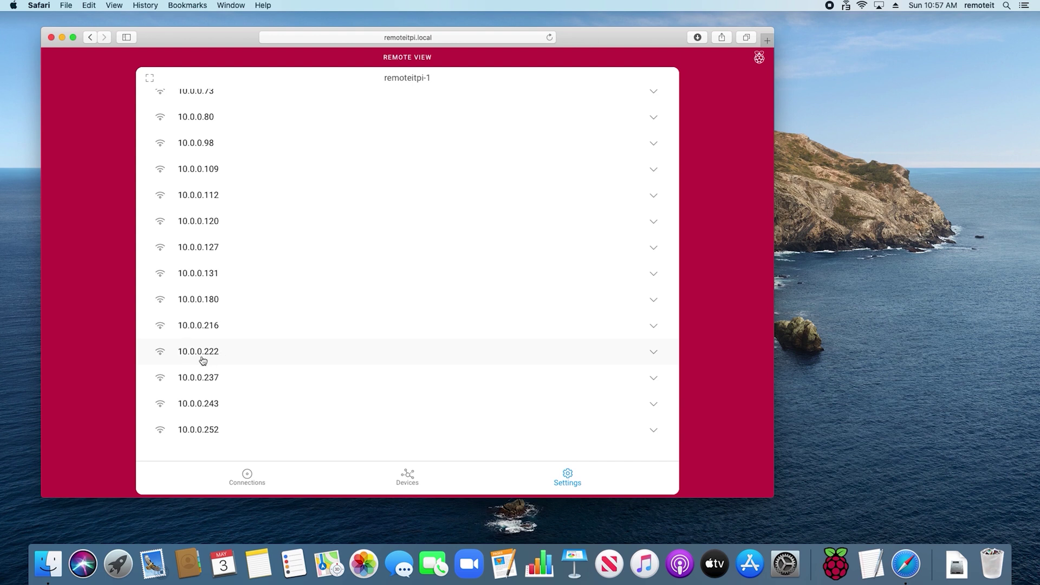
click(203, 361)
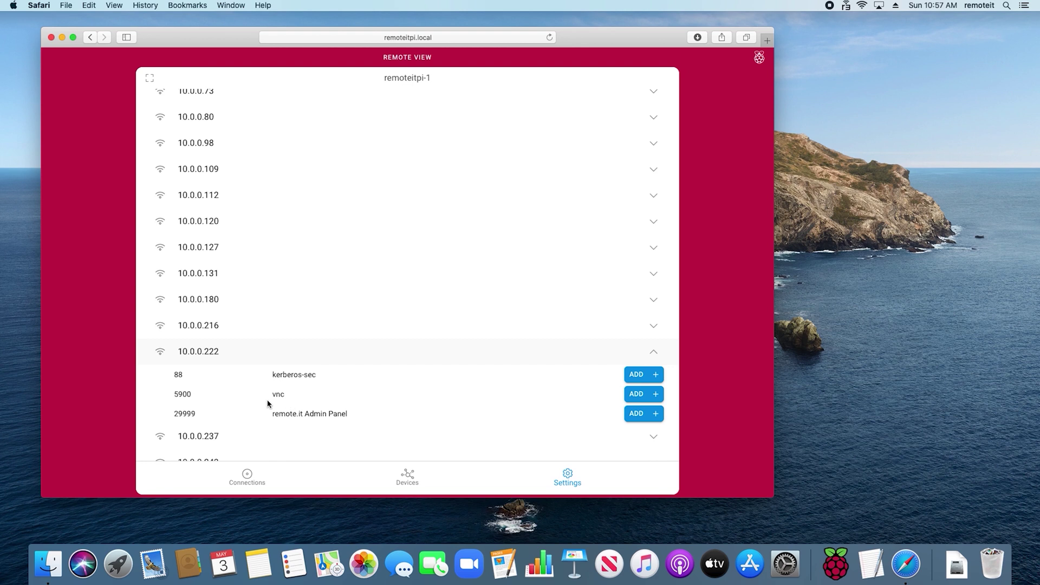
Add 10.0.0.222's vnc port 5900 as a service named 'my Mac' and save it.
click(639, 394)
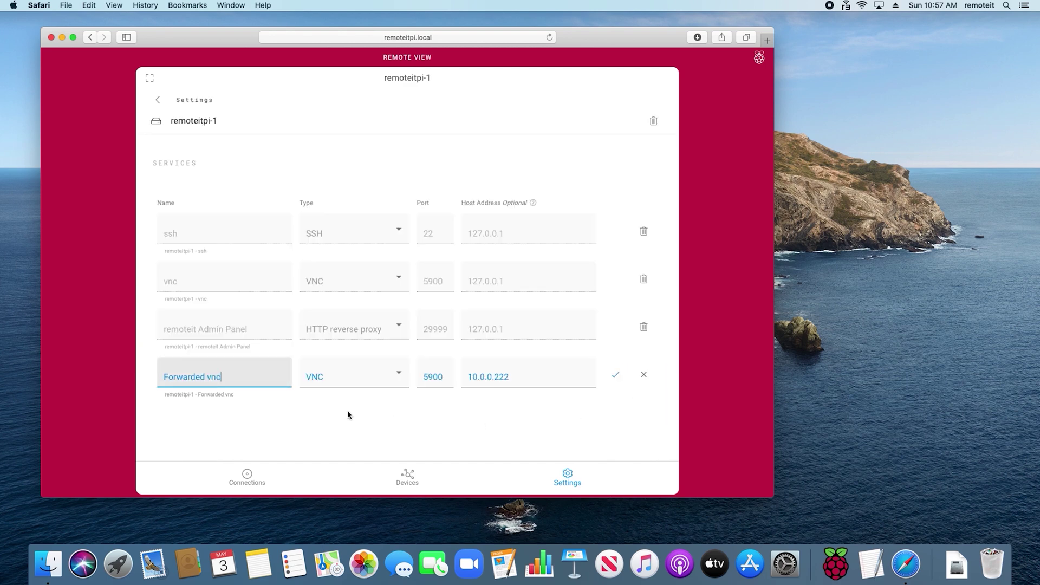
key(BackSpace)
key(BackSpace)
key(BackSpace)
key(BackSpace)
key(BackSpace)
key(BackSpace)
key(BackSpace)
key(BackSpace)
key(BackSpace)
key(BackSpace)
key(BackSpace)
key(BackSpace)
key(BackSpace)
text(my mac)
key(space)
key(BackSpace)
click(621, 375)
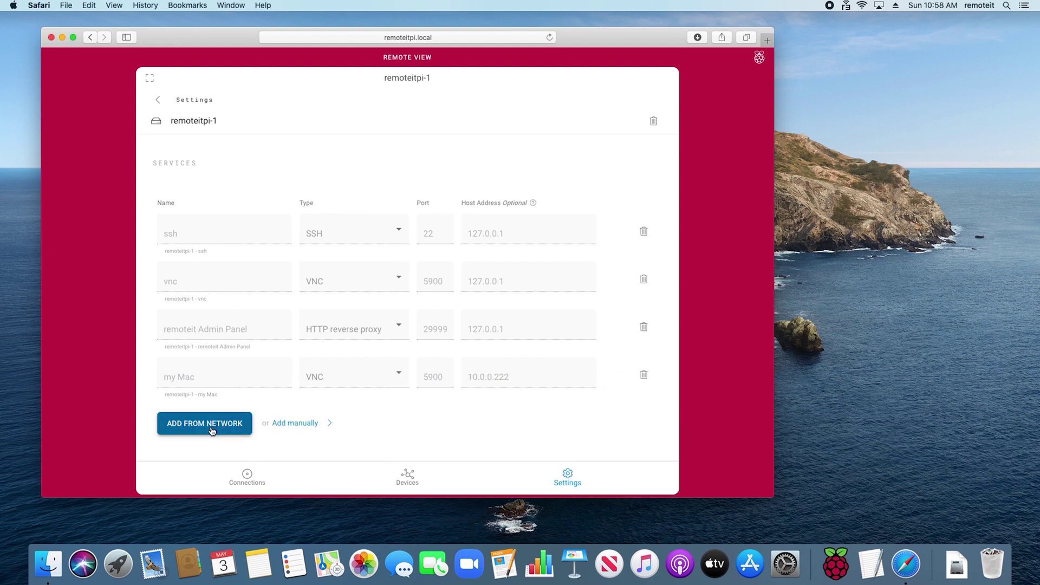
Add the ms-wbt-server RDP port 3389 on 10.0.0.180 as a service named 'my Windows computer'.
click(219, 424)
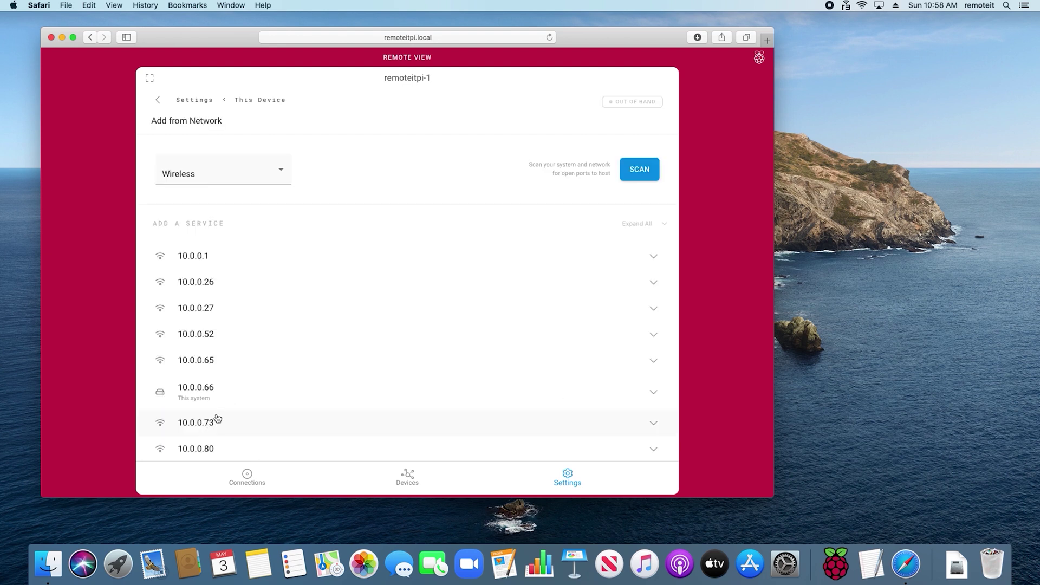
scroll(225, 360, down, 10)
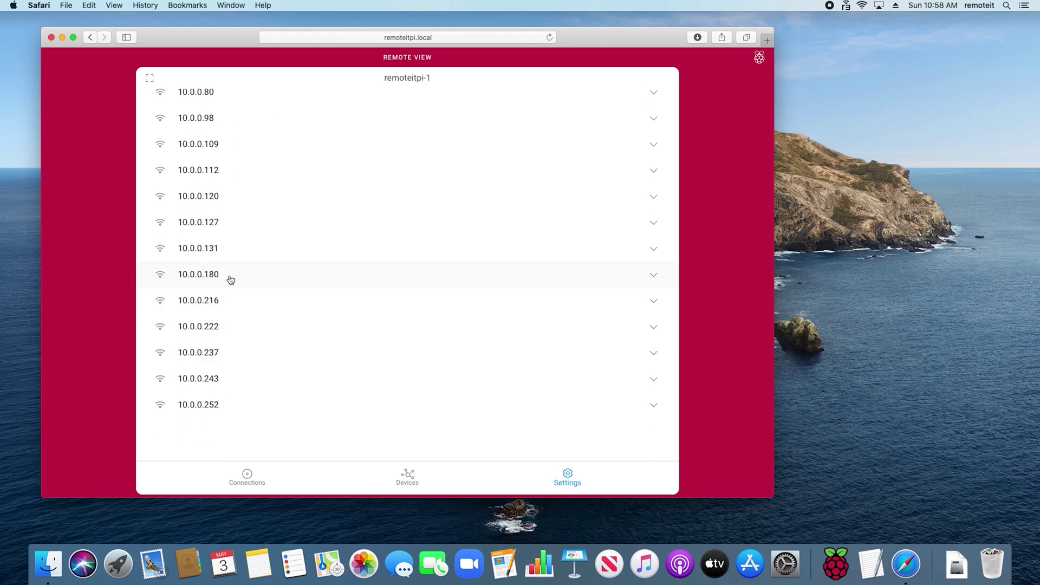
click(229, 277)
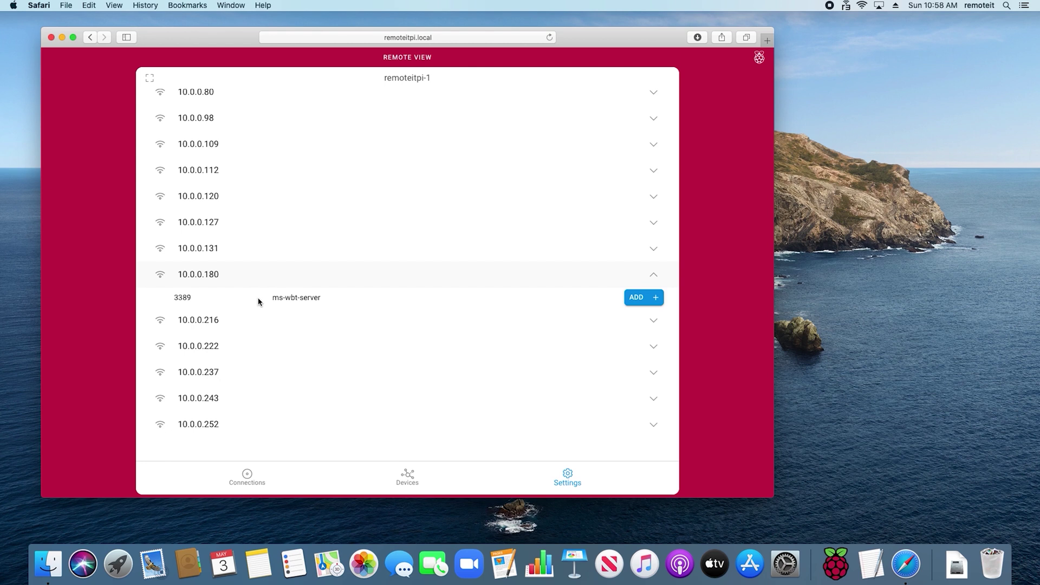
click(642, 303)
drag(263, 406, 162, 405)
text(my Windows computer)
click(616, 405)
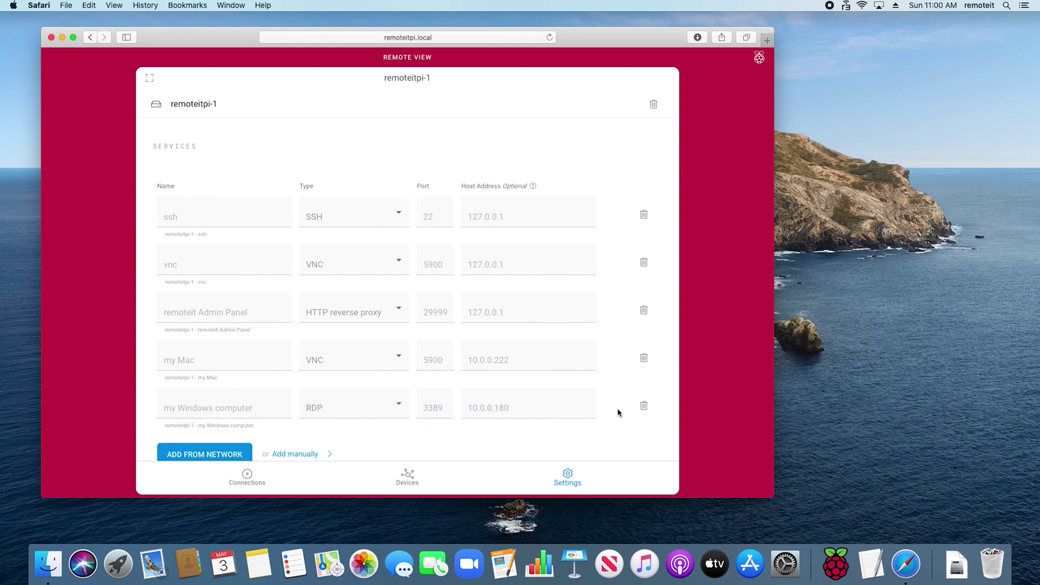
scroll(617, 413, down, 2)
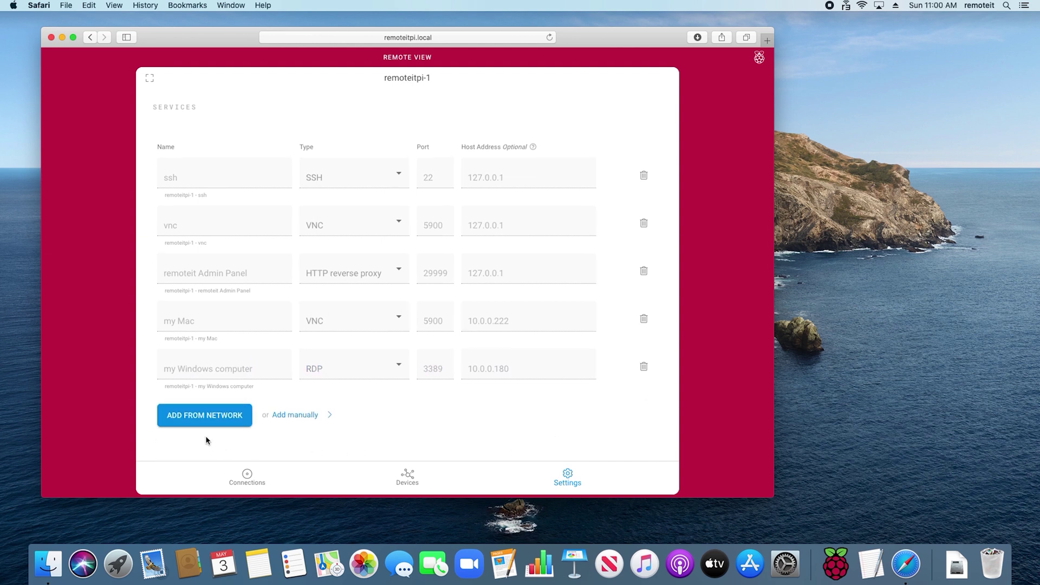
Add the jetdirect port 9100 found on 10.0.0.237 as a service renamed 'printer'.
click(183, 417)
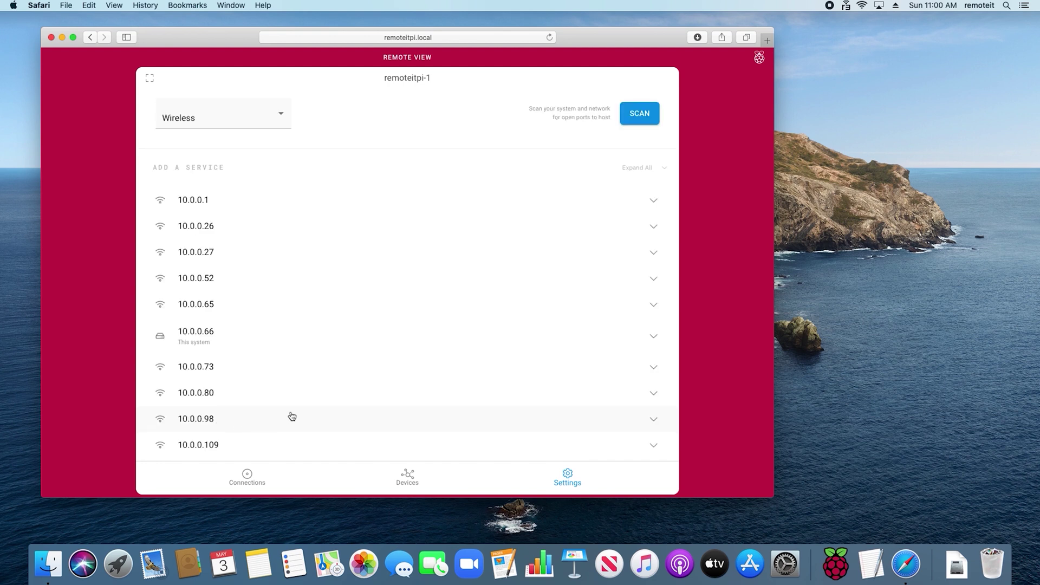
scroll(292, 416, down, 10)
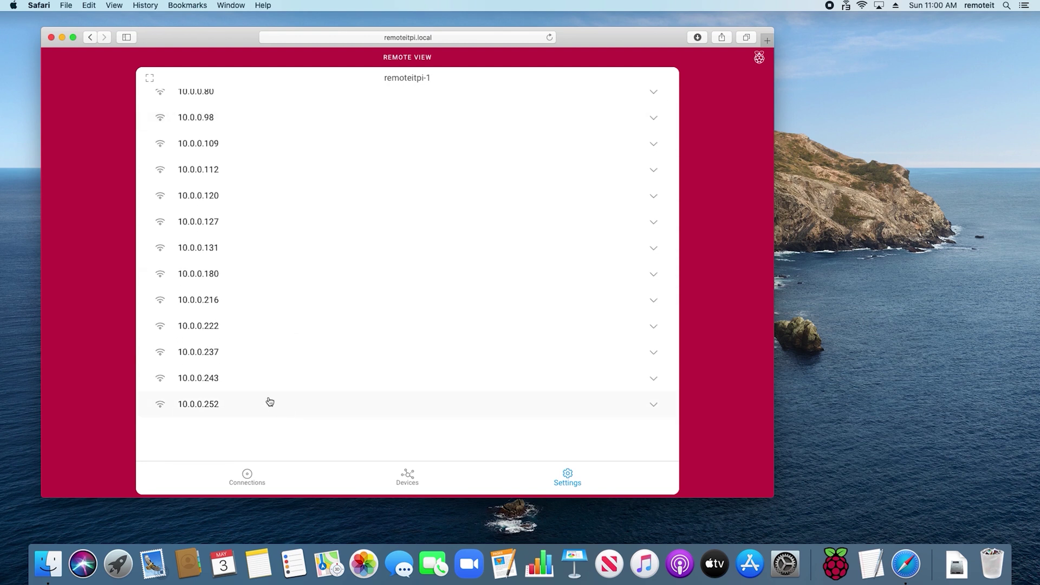
click(223, 354)
scroll(220, 353, down, 3)
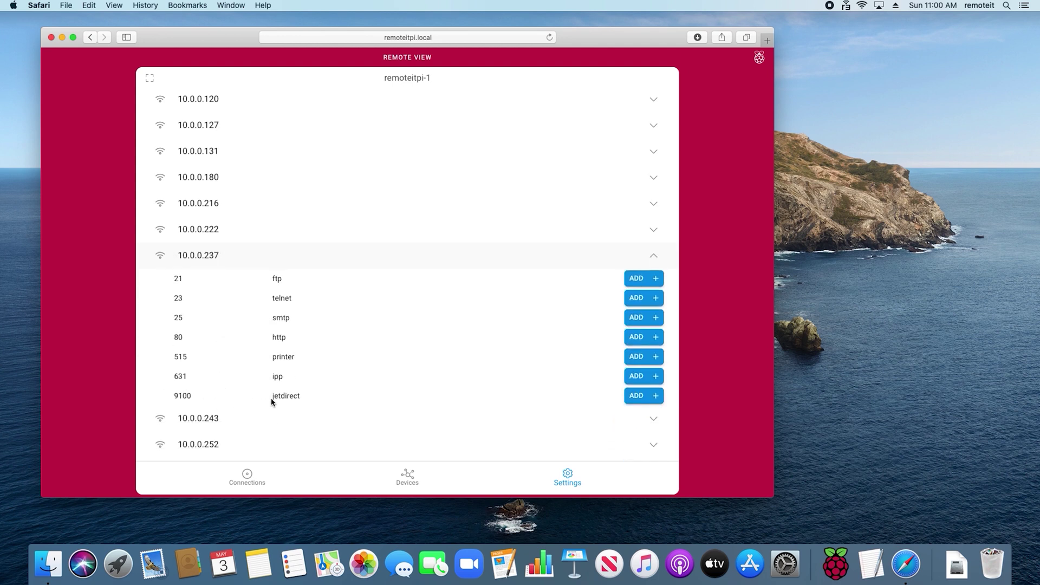
scroll(272, 404, up, 1)
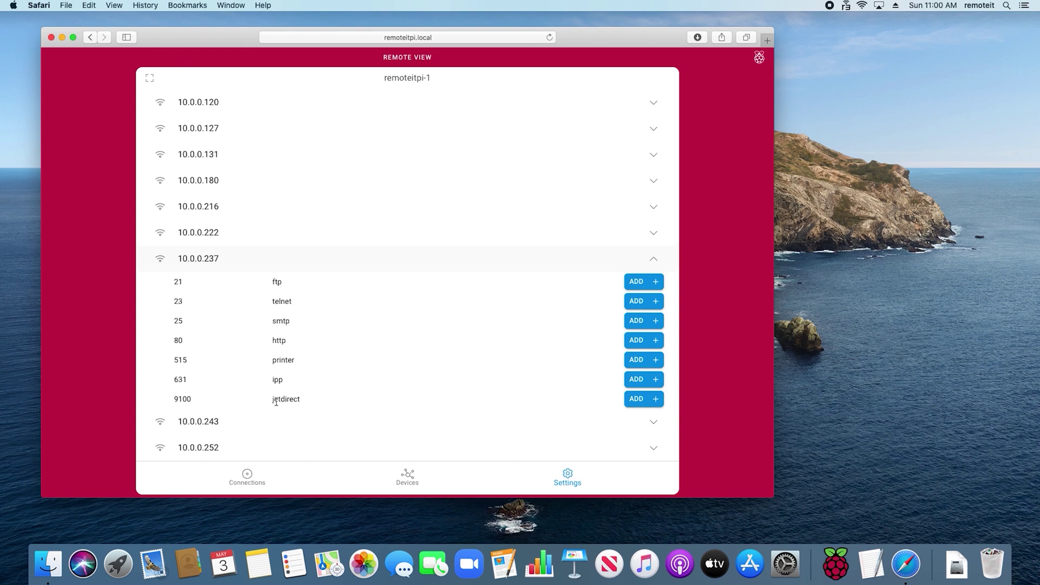
click(644, 400)
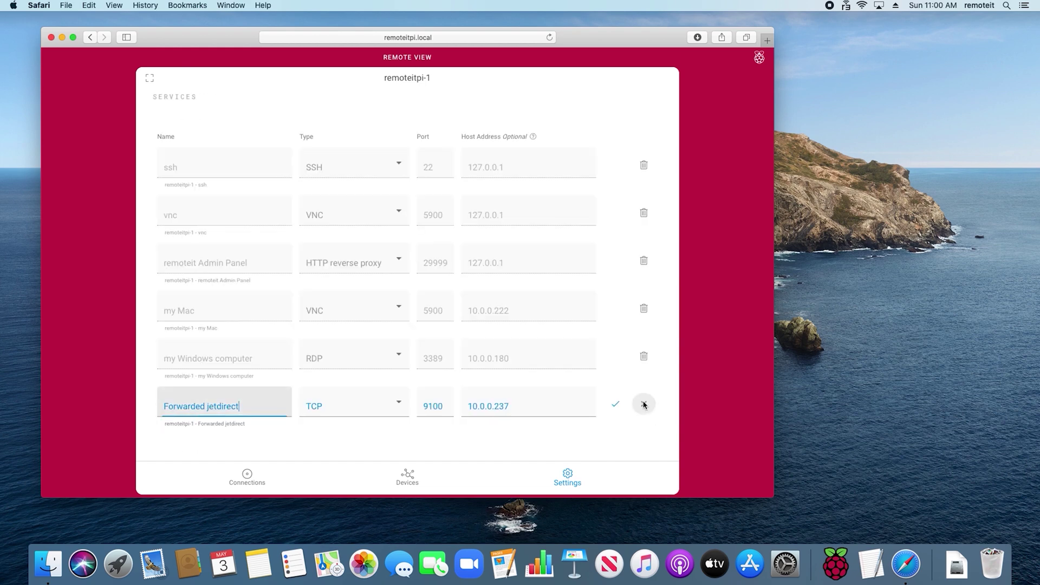
drag(242, 407, 158, 408)
text(printer)
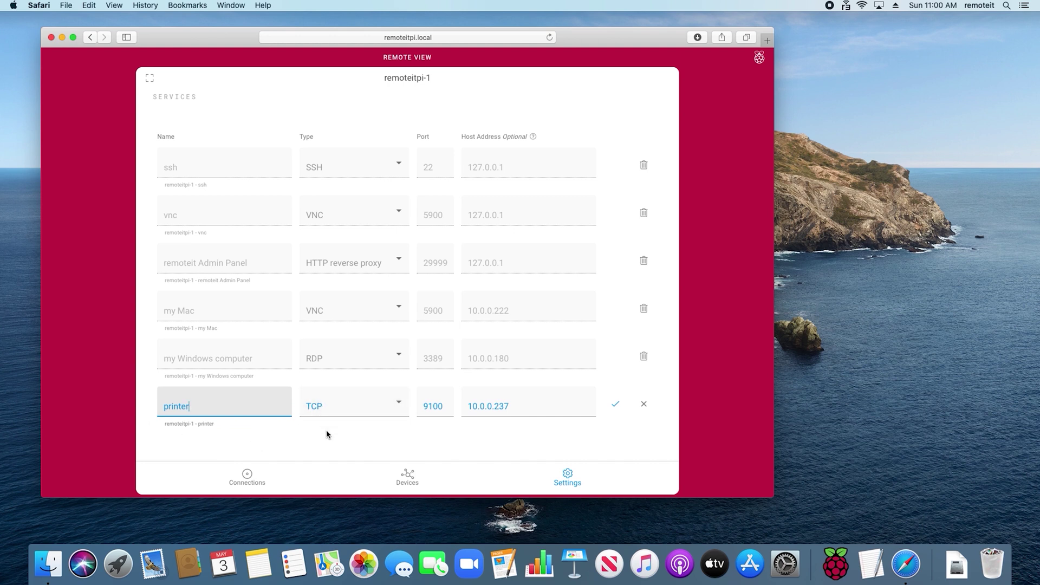
click(614, 406)
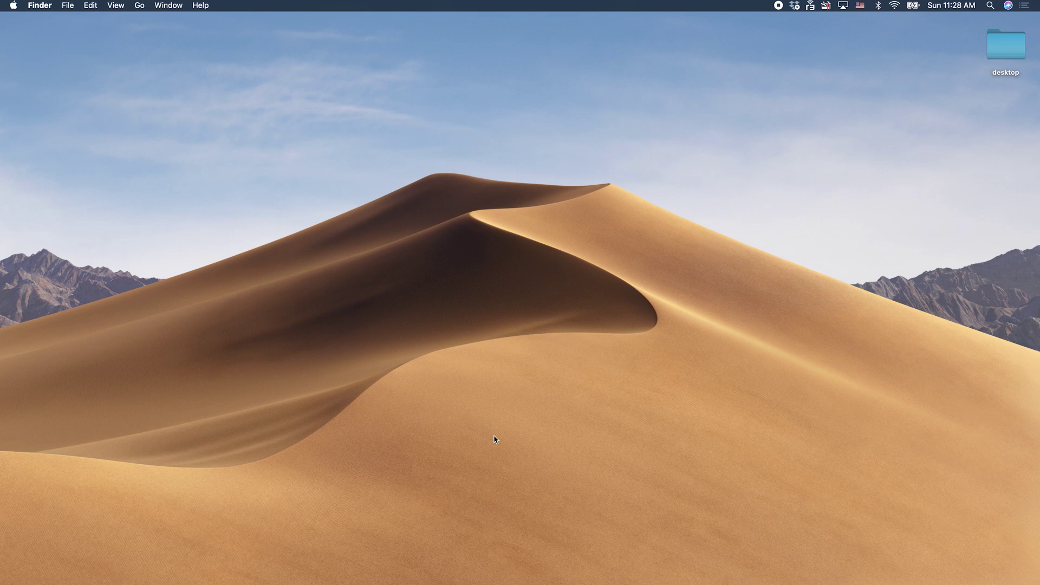
Confirm the Mac is on the remoteit.test Wi-Fi network, then launch Chrome from the Dock.
click(894, 6)
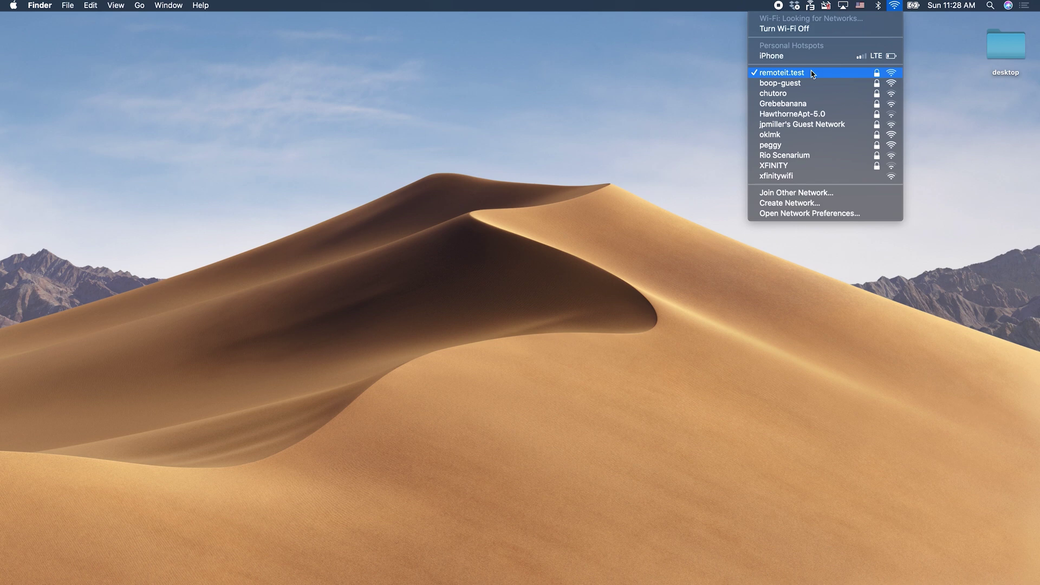
click(695, 115)
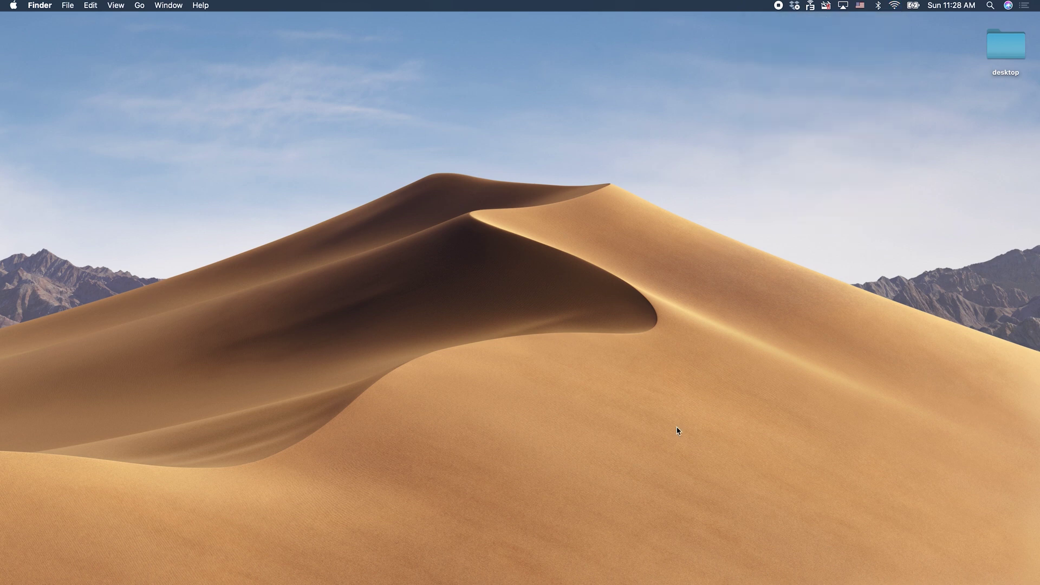
mouse_move(670, 578)
click(595, 572)
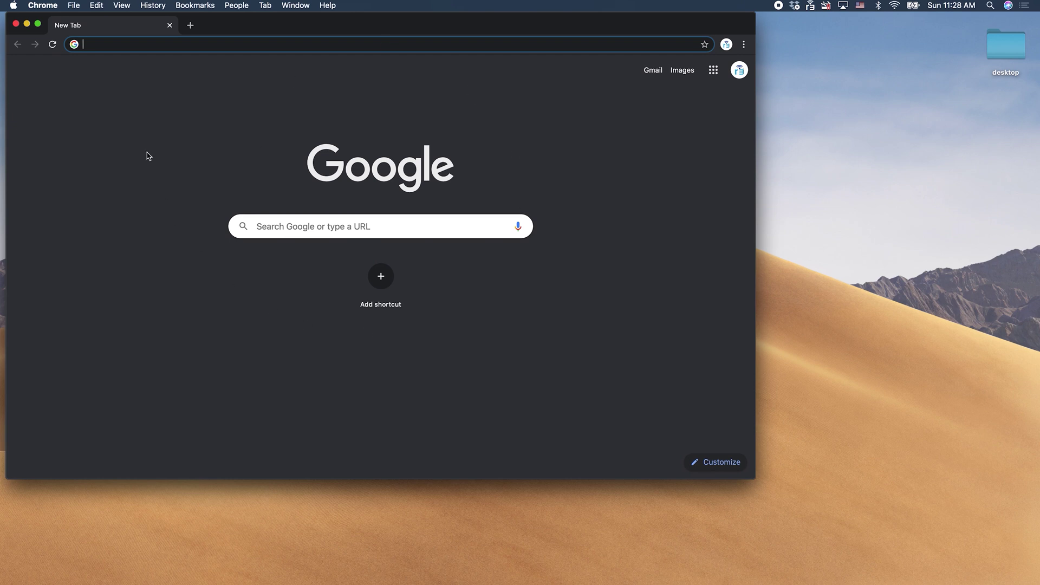
Load app.remote.it and sign in to the remote.it account.
text(app.remote.it)
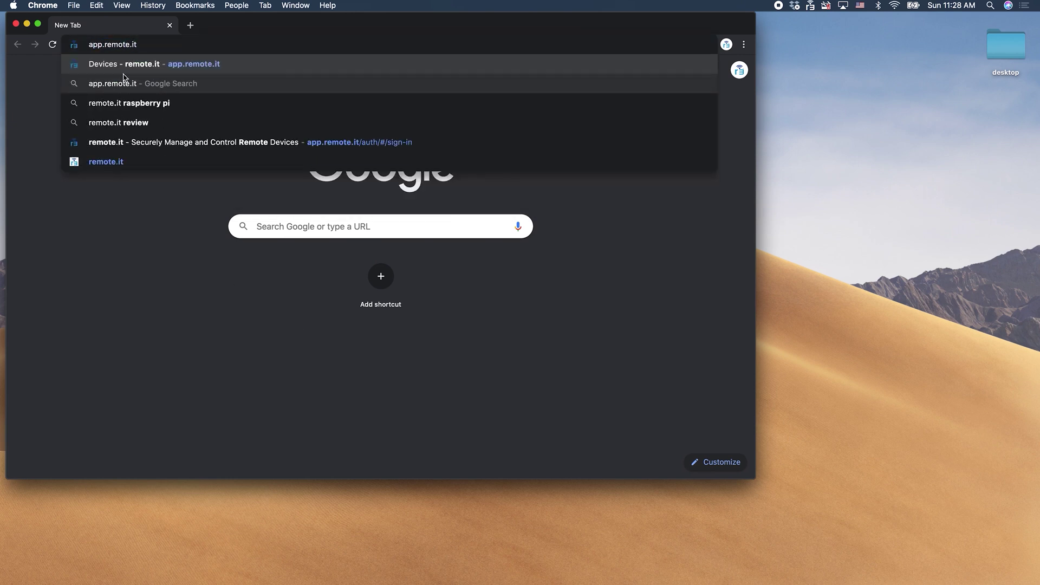
key(Return)
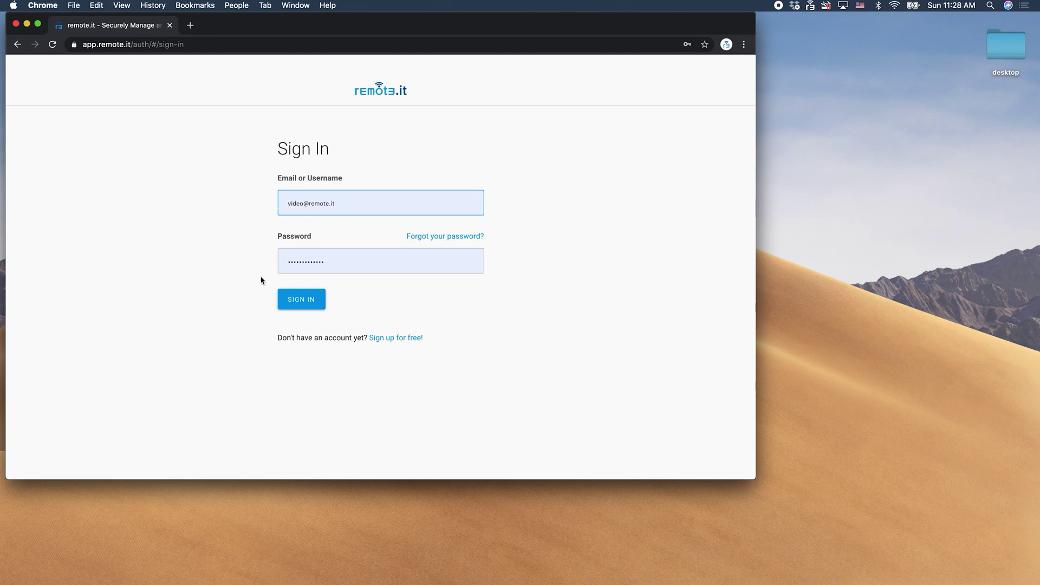
click(302, 300)
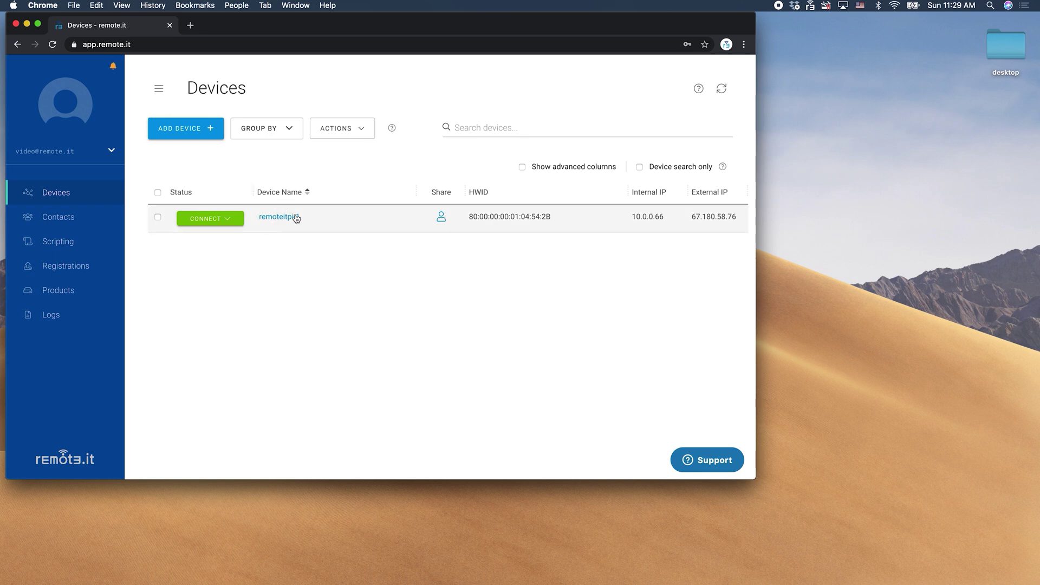
Connect to remoteitpi-1's my Mac service and copy its proxy2.remot3.it:37546 connection string.
click(228, 220)
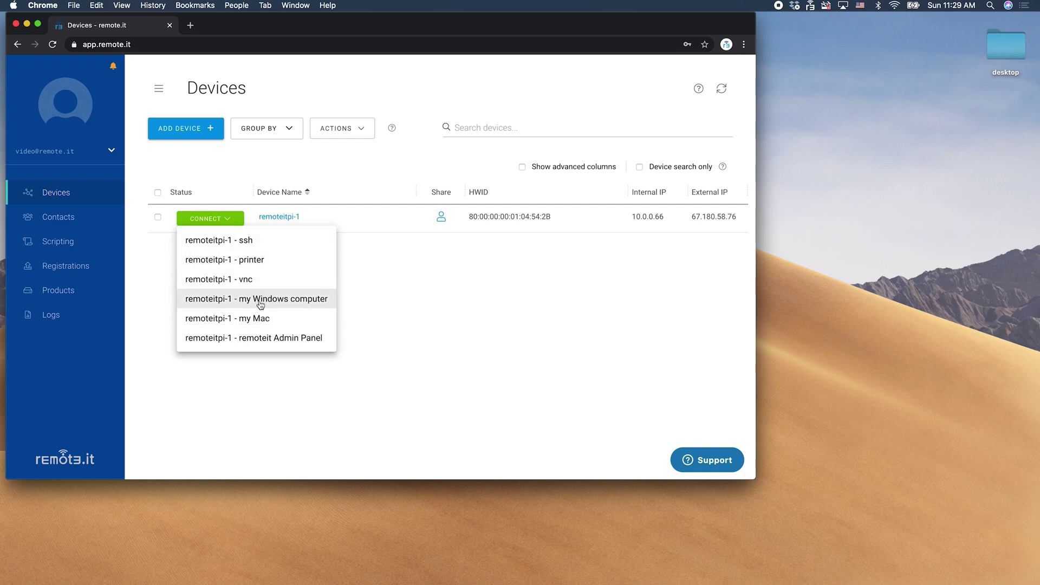
click(250, 318)
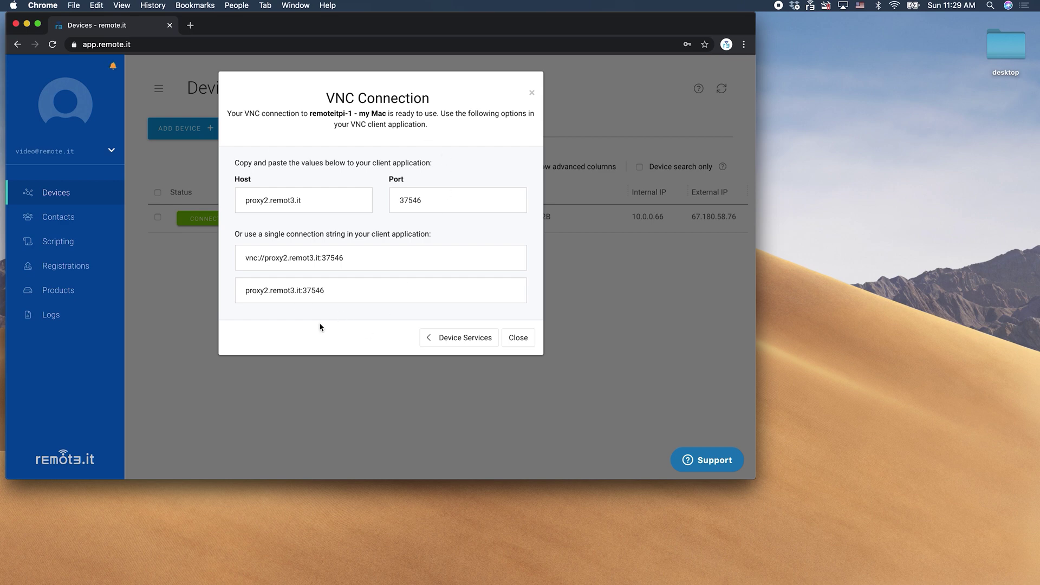
drag(332, 290, 238, 288)
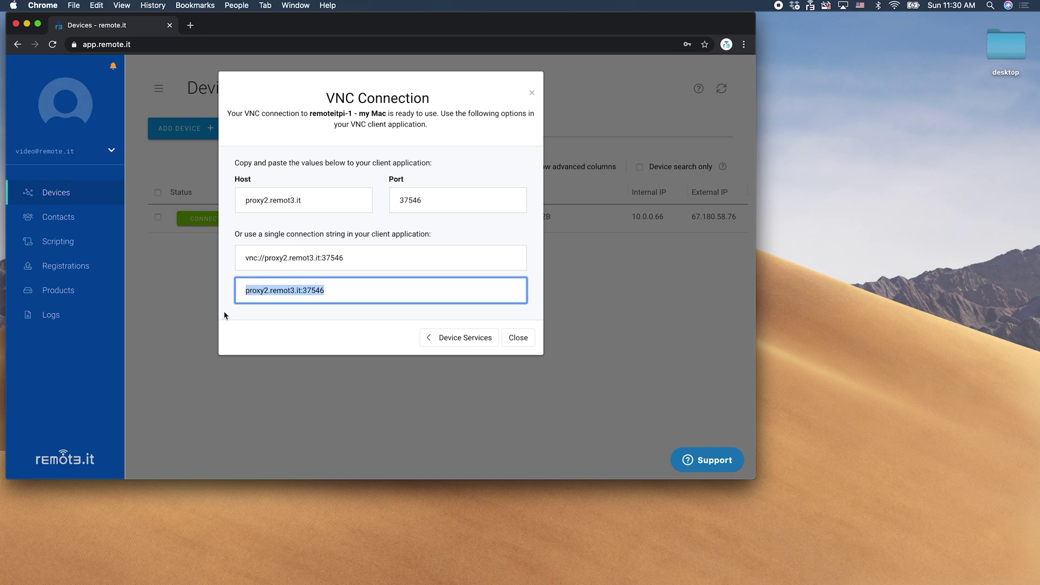
right_click(249, 291)
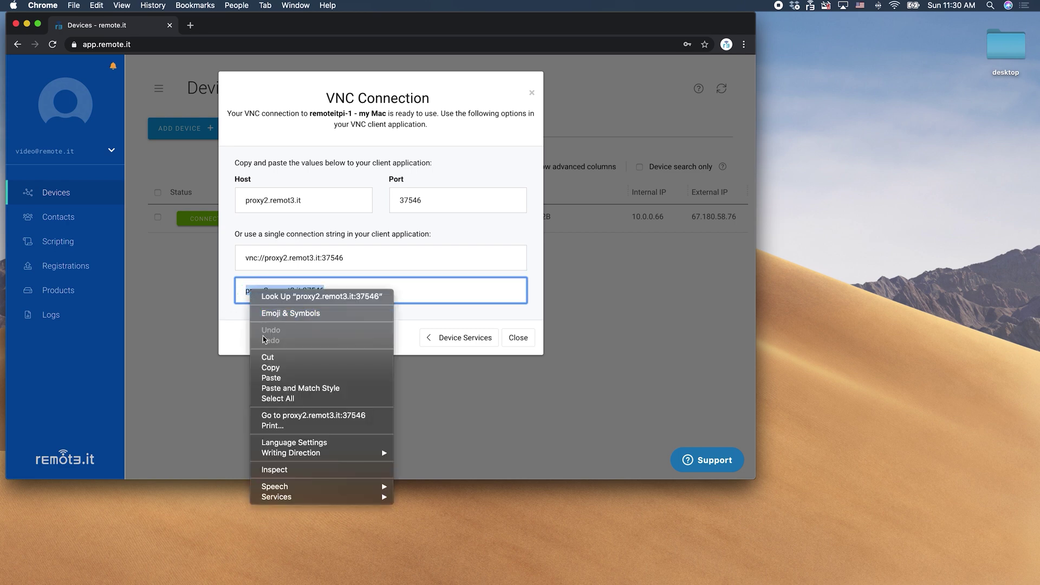
click(271, 368)
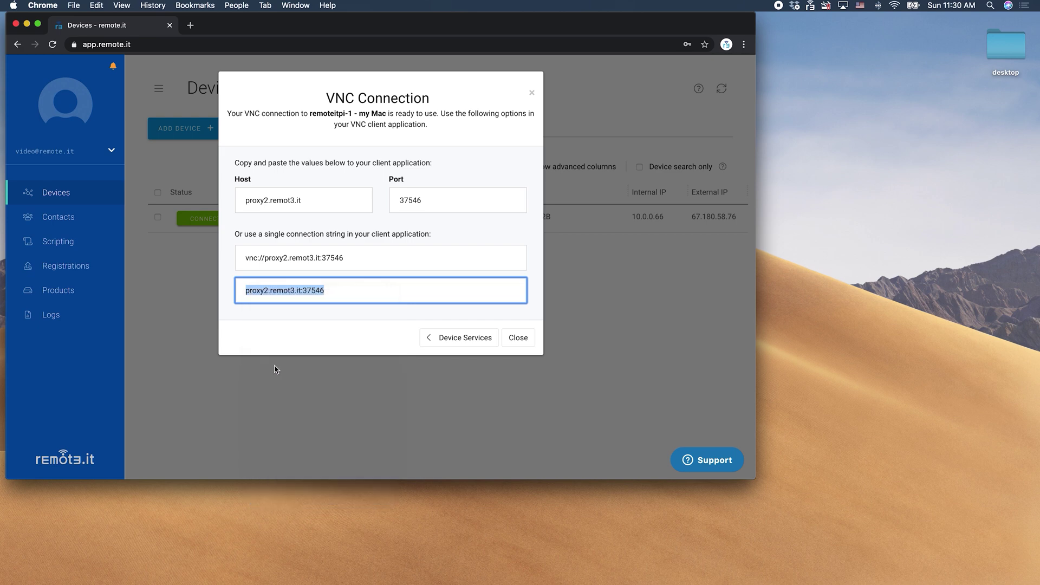
click(514, 341)
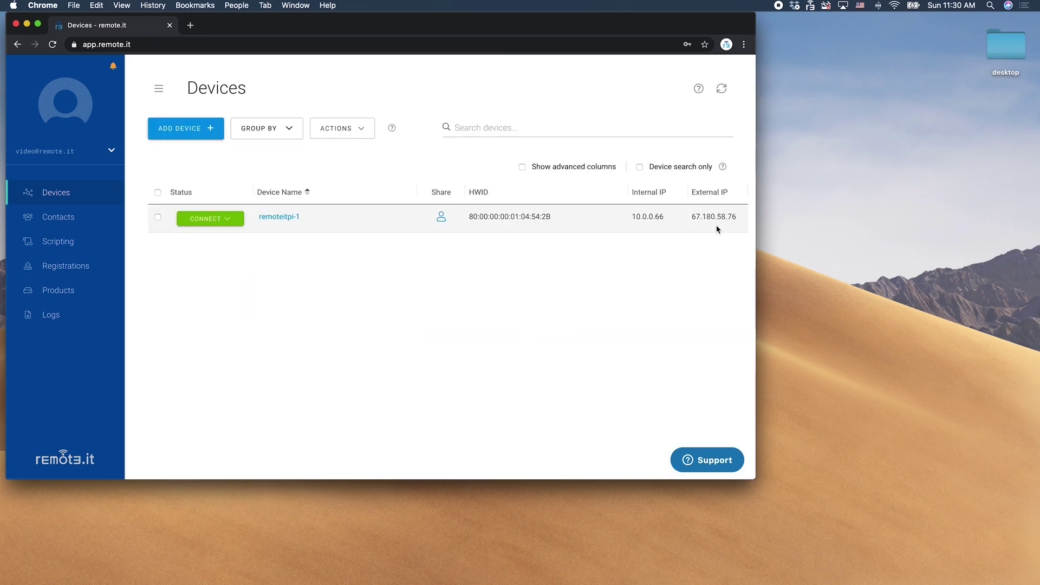
Launch Screen Sharing via Spotlight and connect to the pasted proxy2.remot3.it:37546 address.
click(989, 6)
text(screensharing)
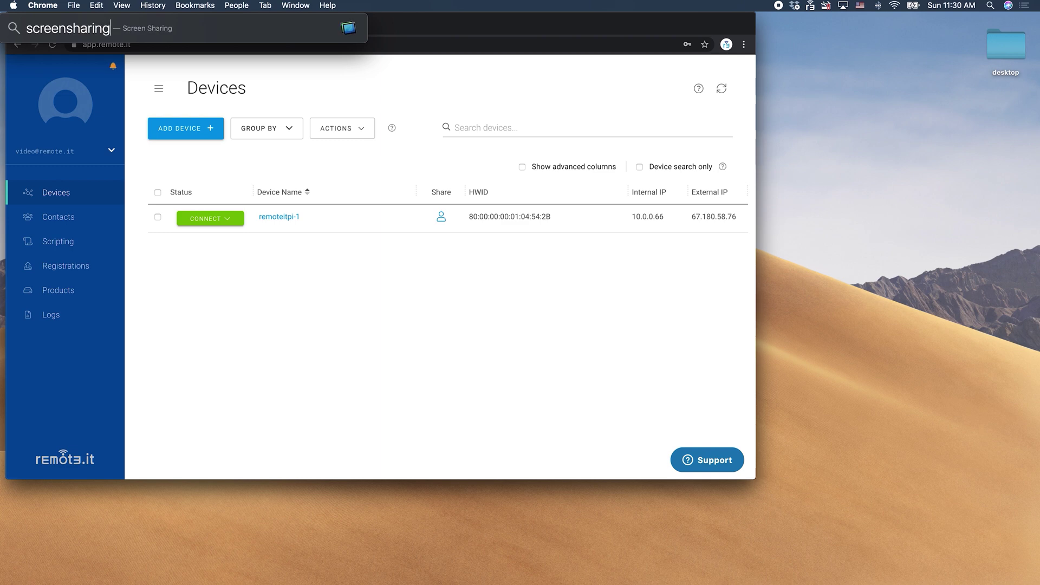
key(Return)
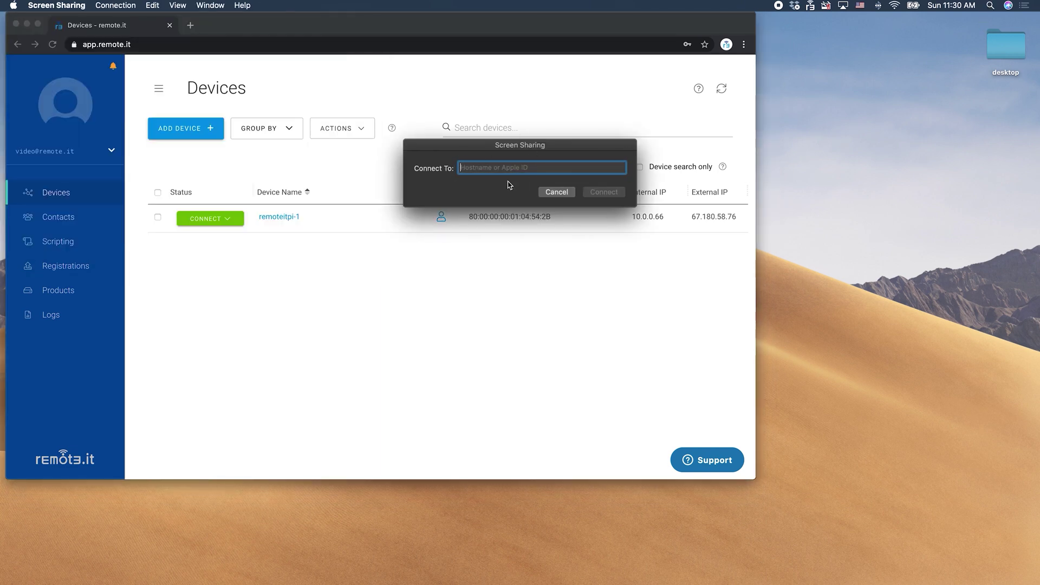
right_click(495, 169)
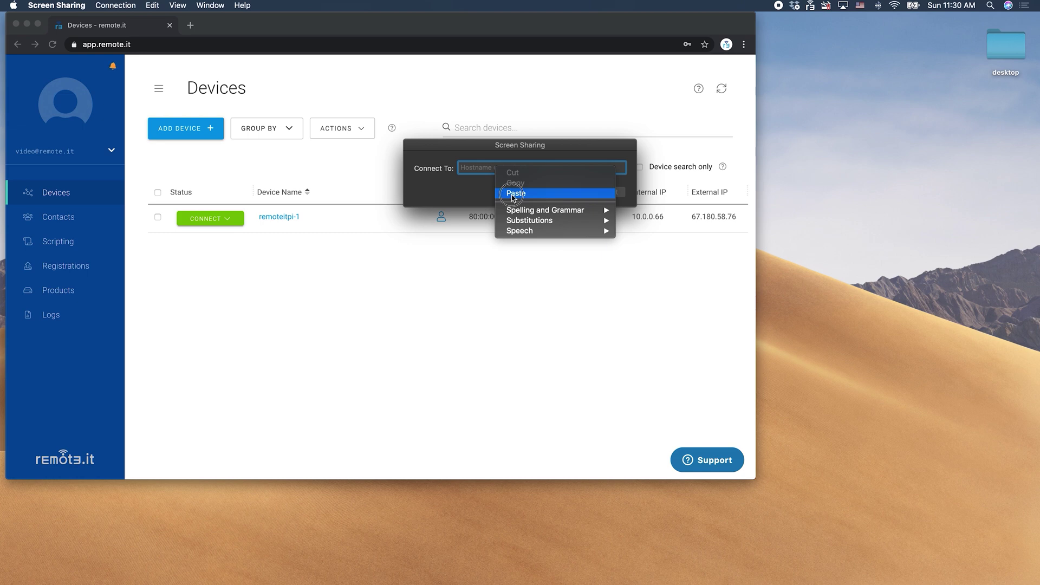
click(513, 194)
click(606, 194)
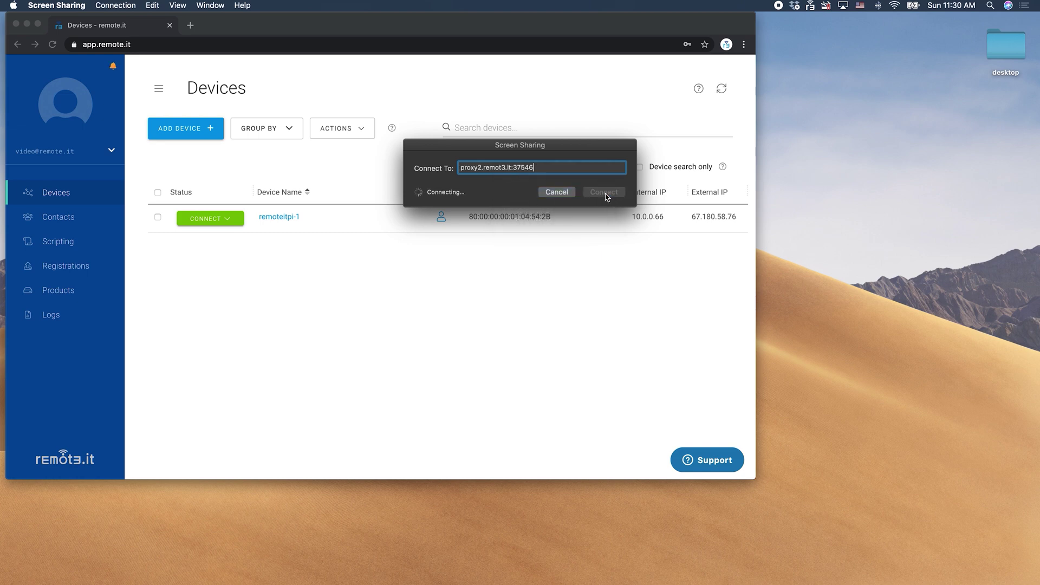
Sign in to the remote Mac with its user name and password.
text(remote it)
key(Tab)
text(•••••••)
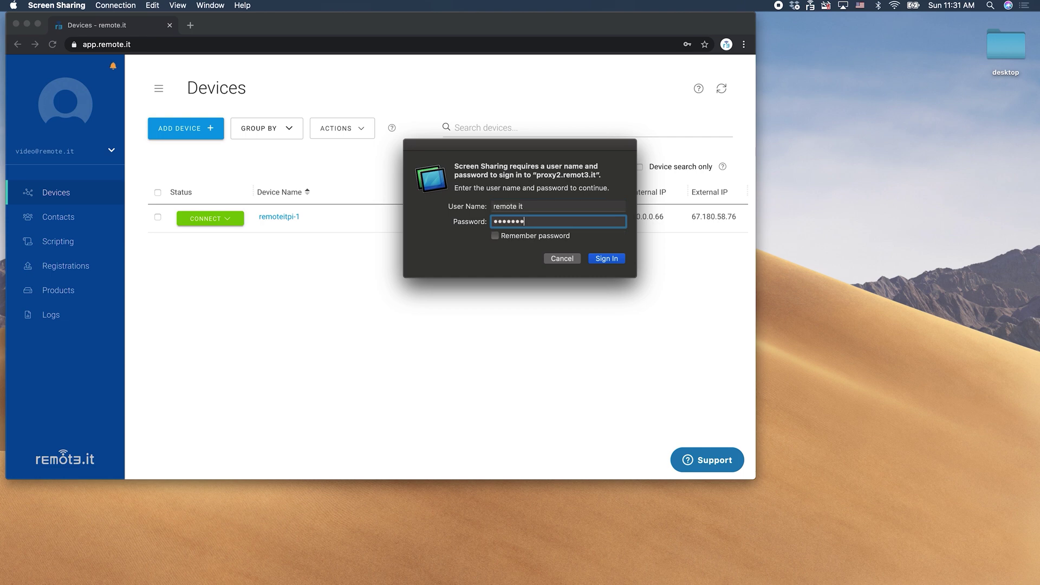
click(606, 259)
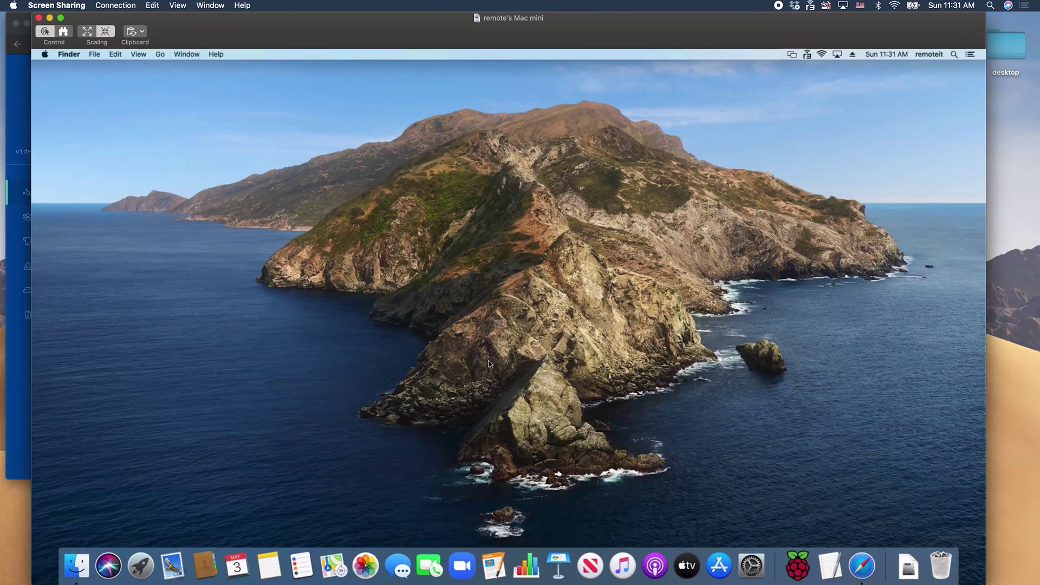
Load remote.it in Safari on the remote Mac, then end the screen sharing session.
click(861, 568)
text(remote.it)
key(Return)
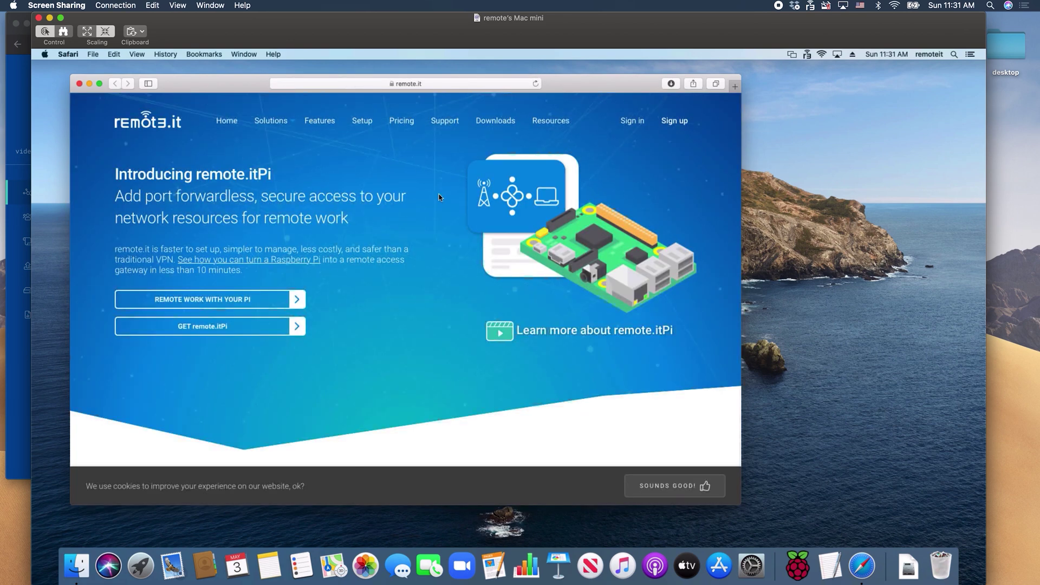
click(39, 18)
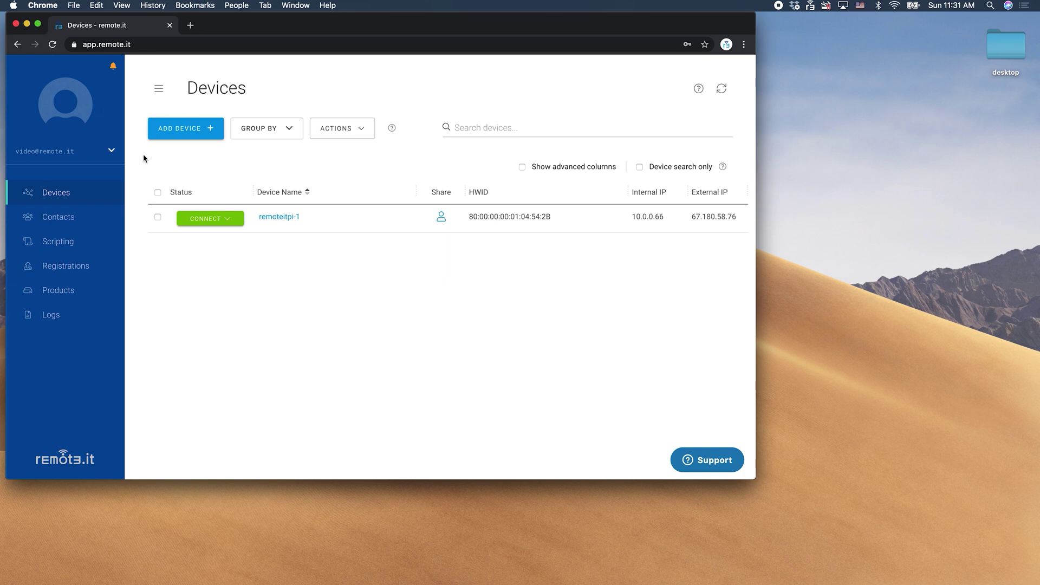
Connect to remoteitpi-1's my Windows computer service and copy its proxy17.rt3.io:31677 address.
click(226, 220)
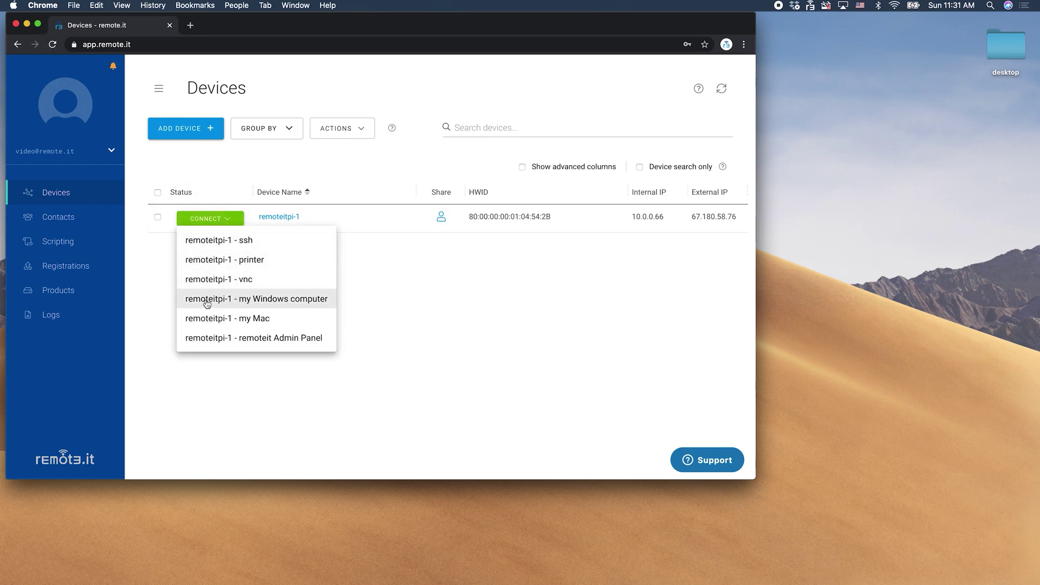
click(264, 301)
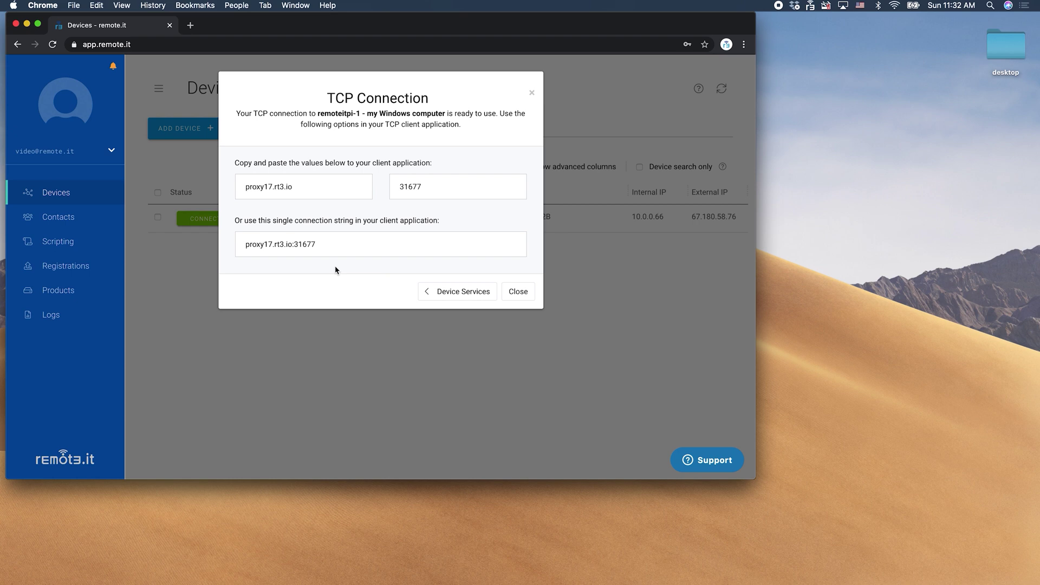
click(327, 244)
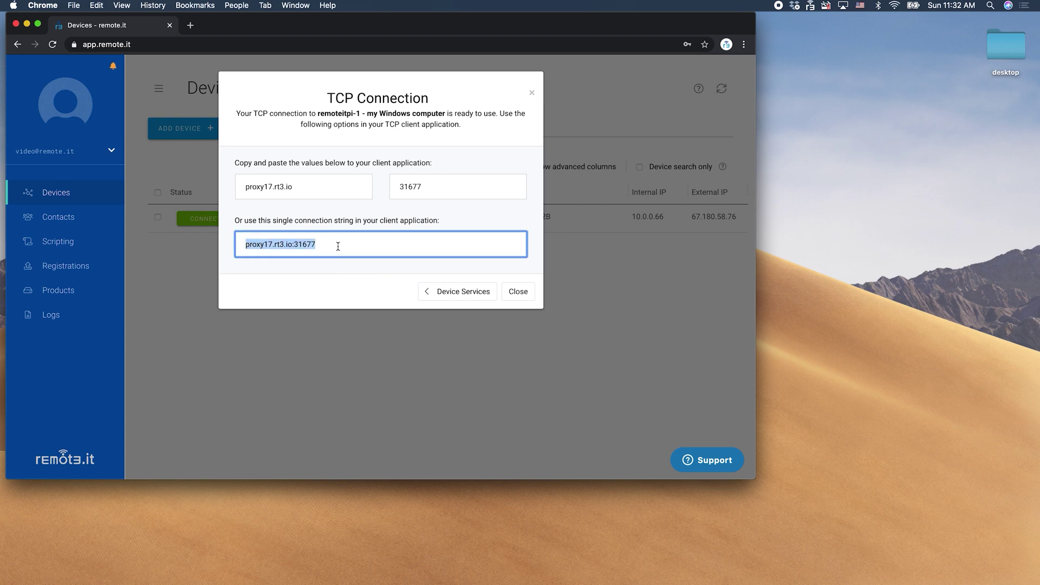
right_click(337, 246)
click(361, 322)
click(517, 291)
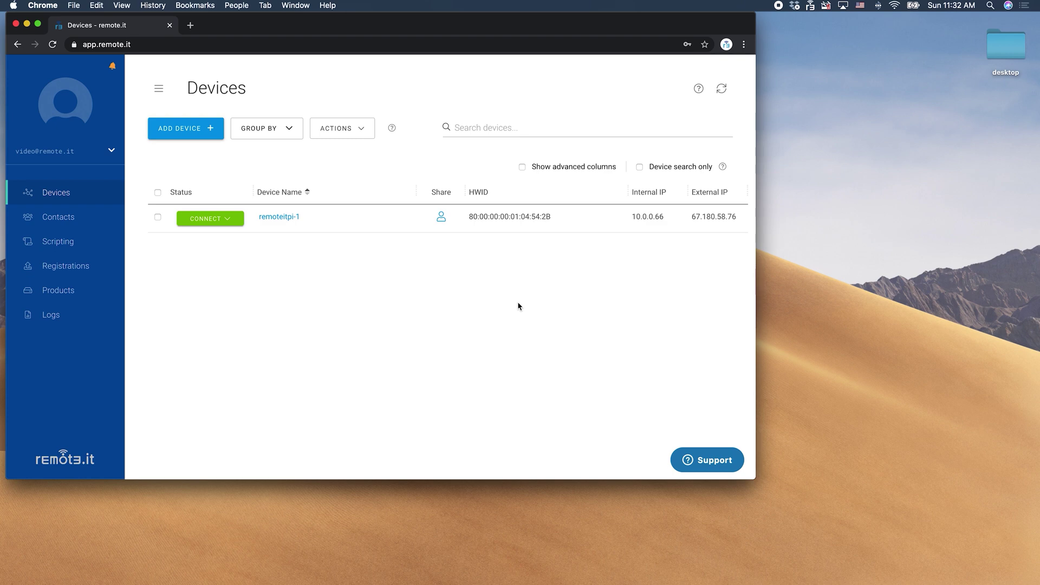
mouse_move(710, 582)
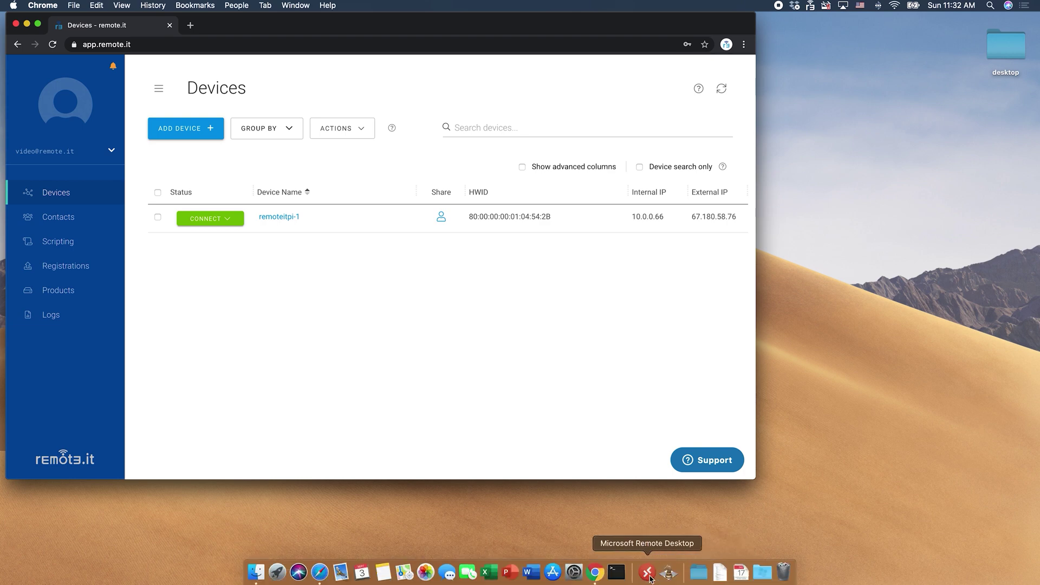
In Microsoft Remote Desktop, add a PC named proxy17.rt3.io:31677 from the copied address.
click(649, 574)
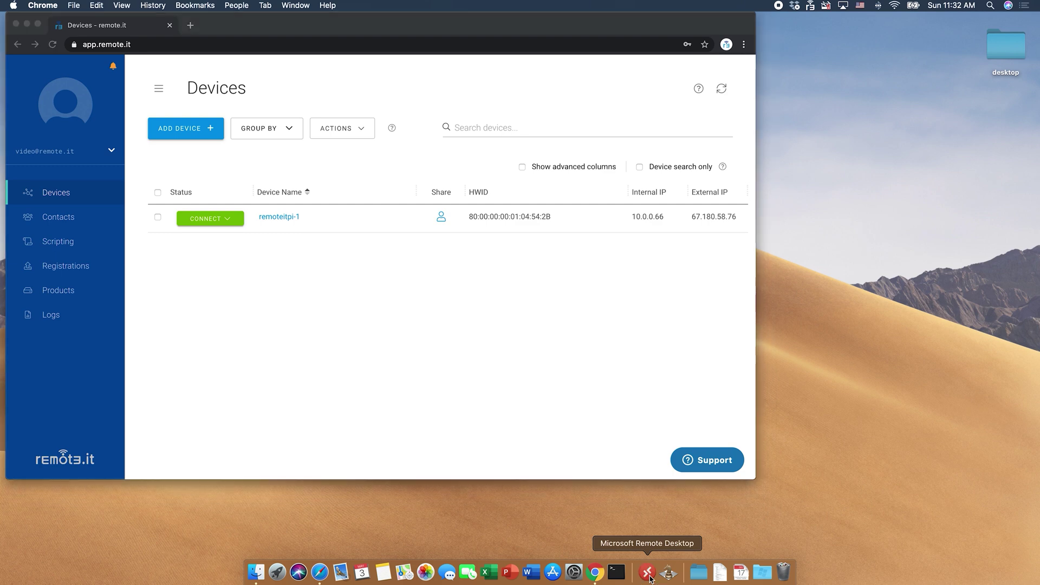
drag(334, 435, 563, 417)
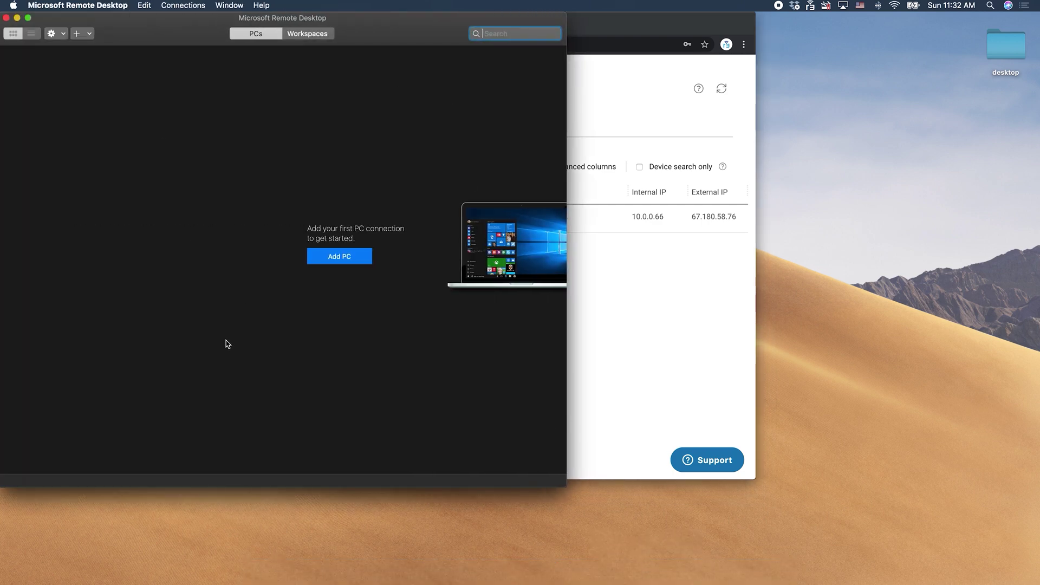
click(341, 258)
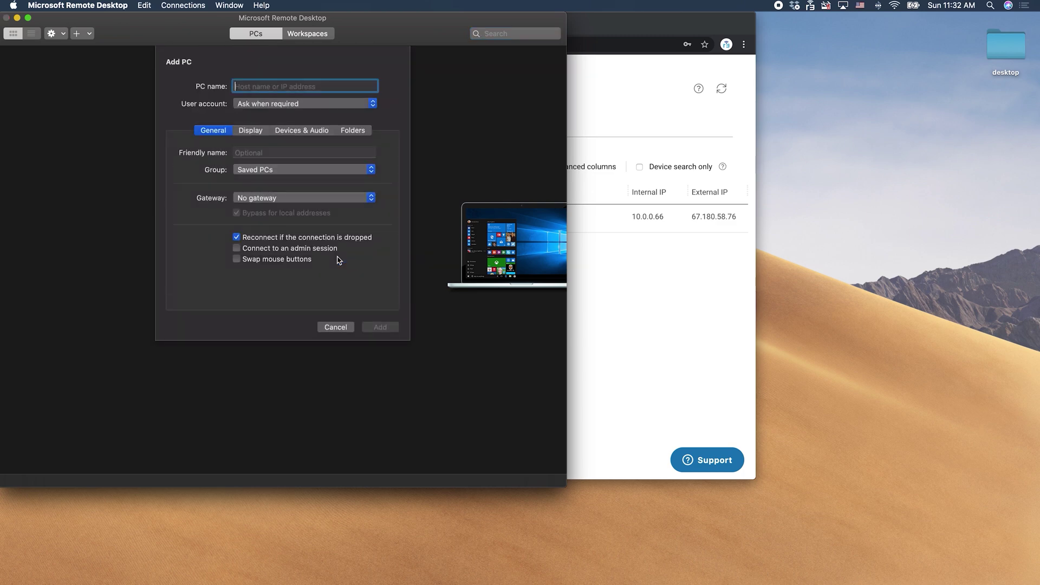
right_click(250, 87)
click(266, 114)
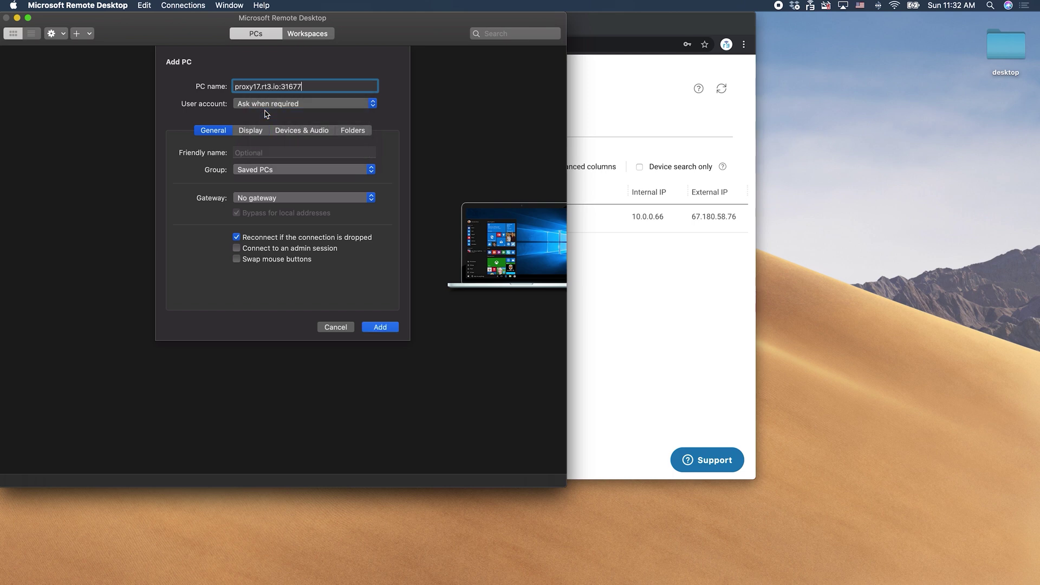
click(380, 327)
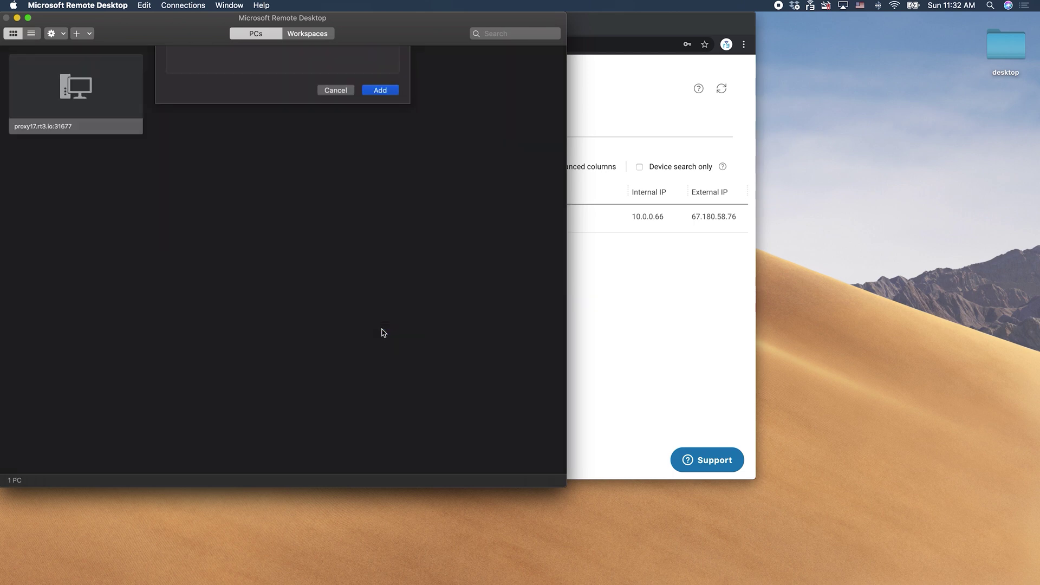
Connect to the new PC with the account e-mail and password, accepting the unverified certificate.
double_click(78, 99)
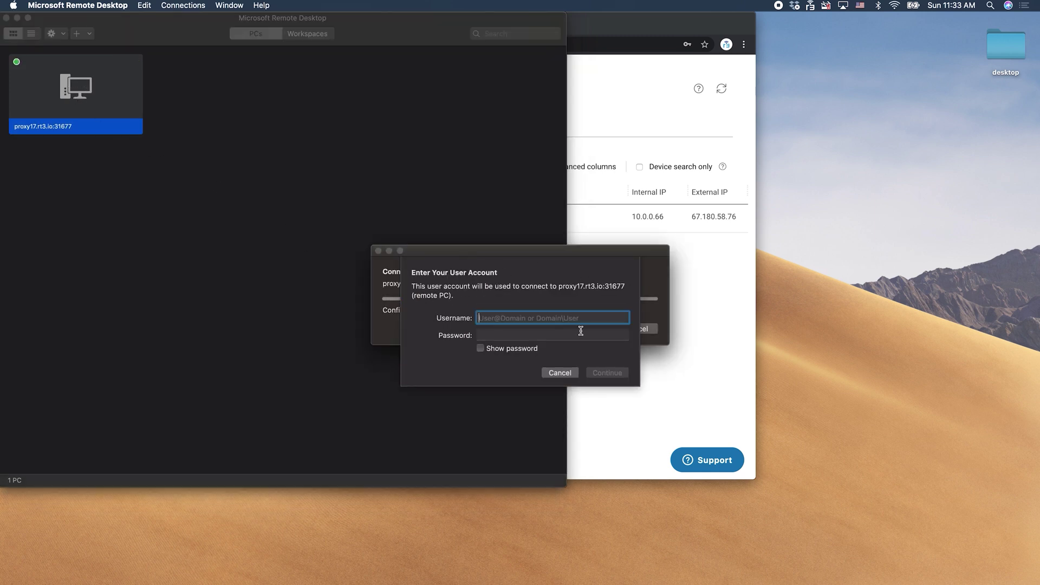
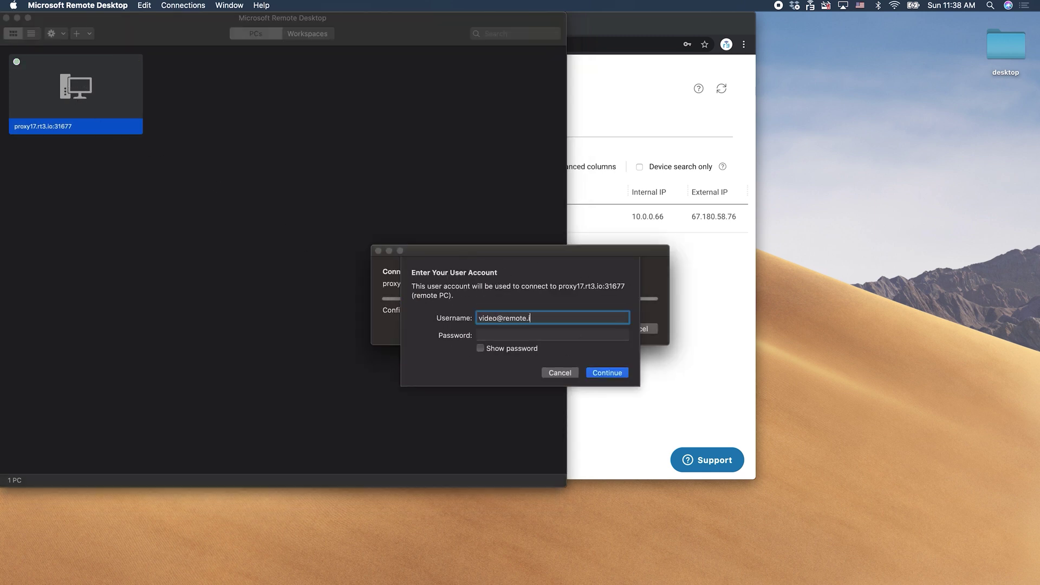
key(Tab)
text(*************)
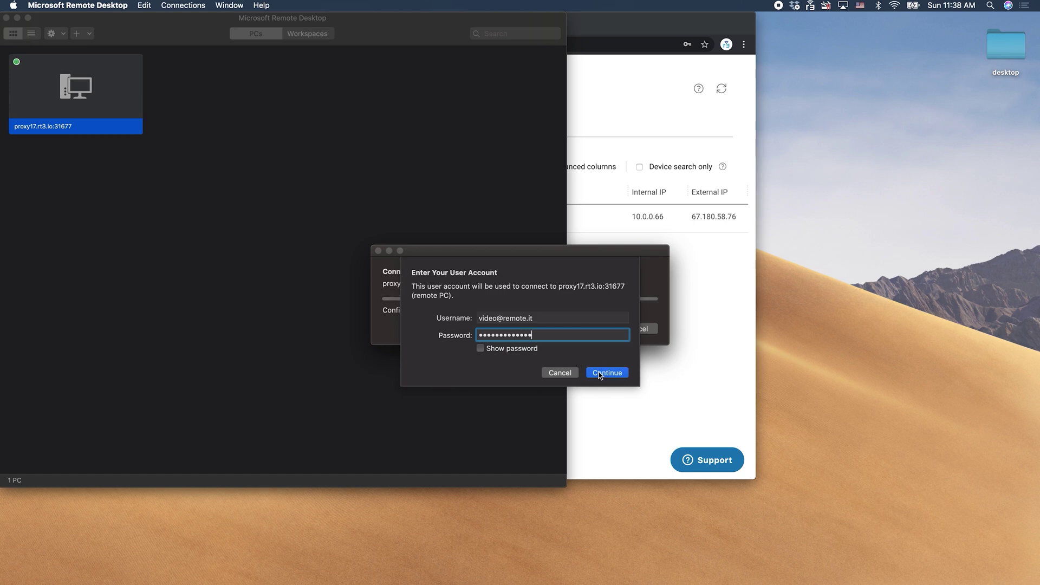
click(608, 374)
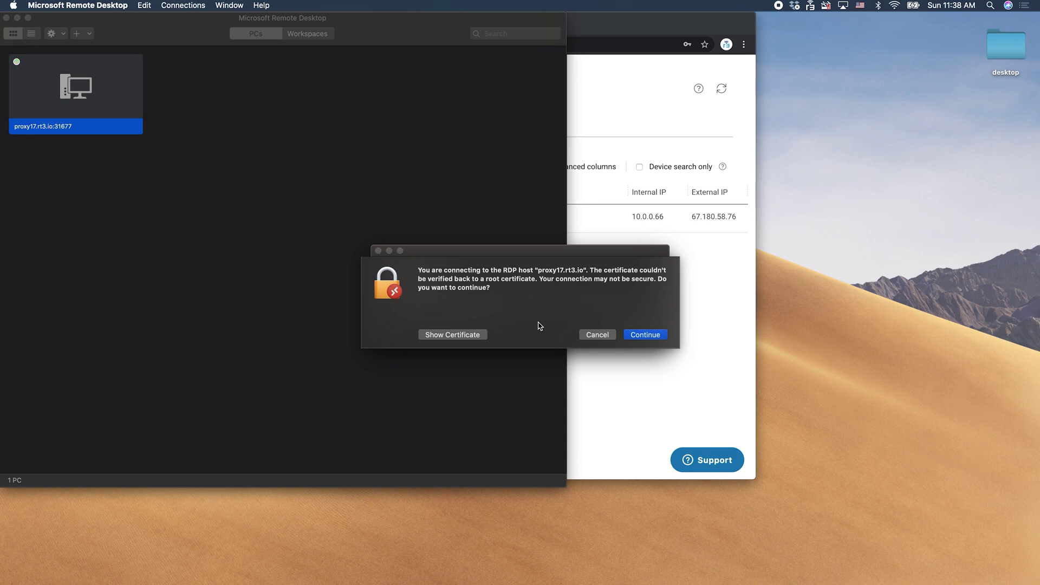
click(644, 335)
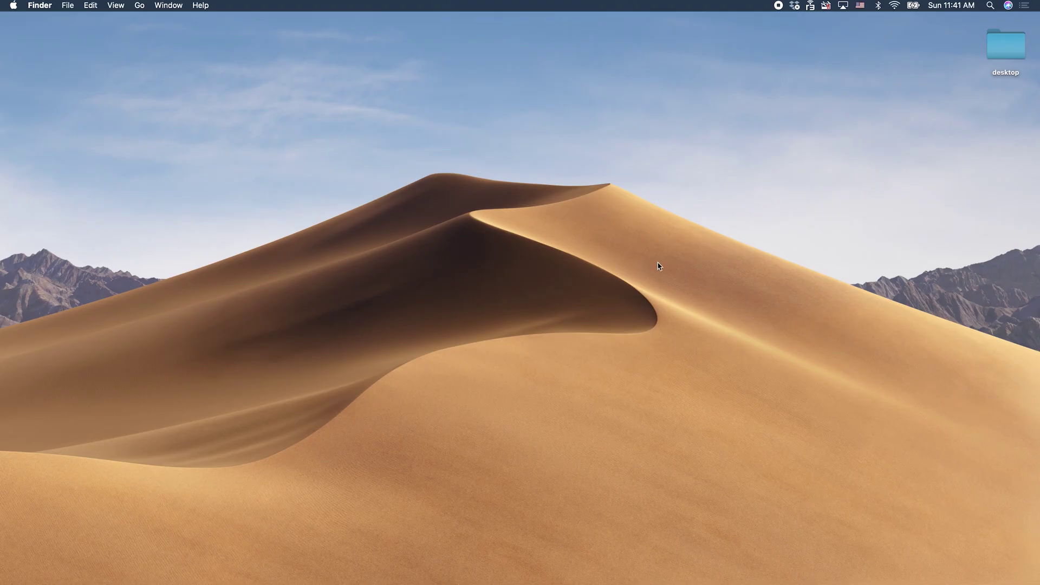
Open the remoteit desktop app and sign in with the account e-mail and password.
mouse_move(678, 580)
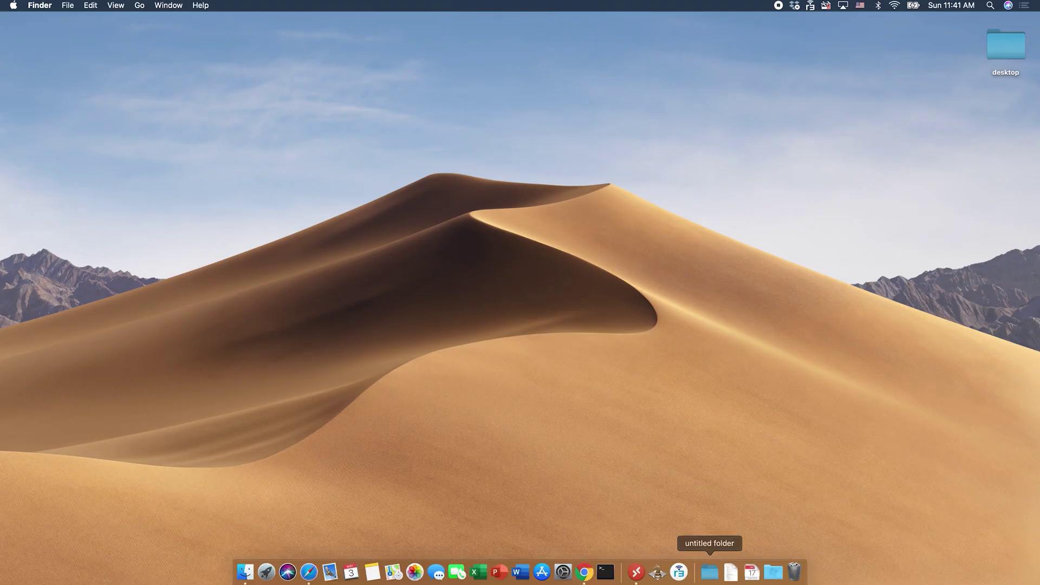
click(681, 582)
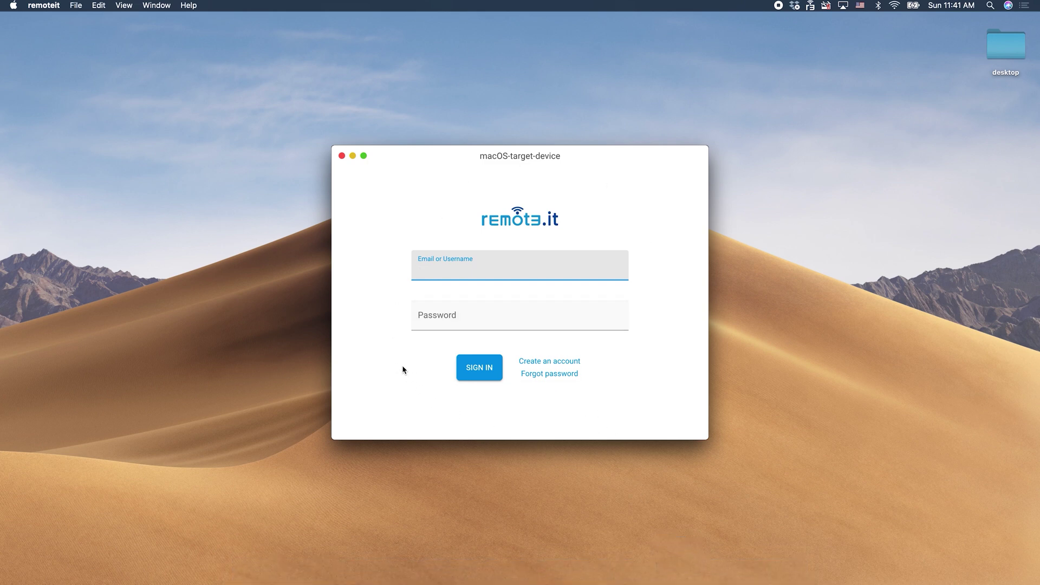
key(Tab)
text(p)
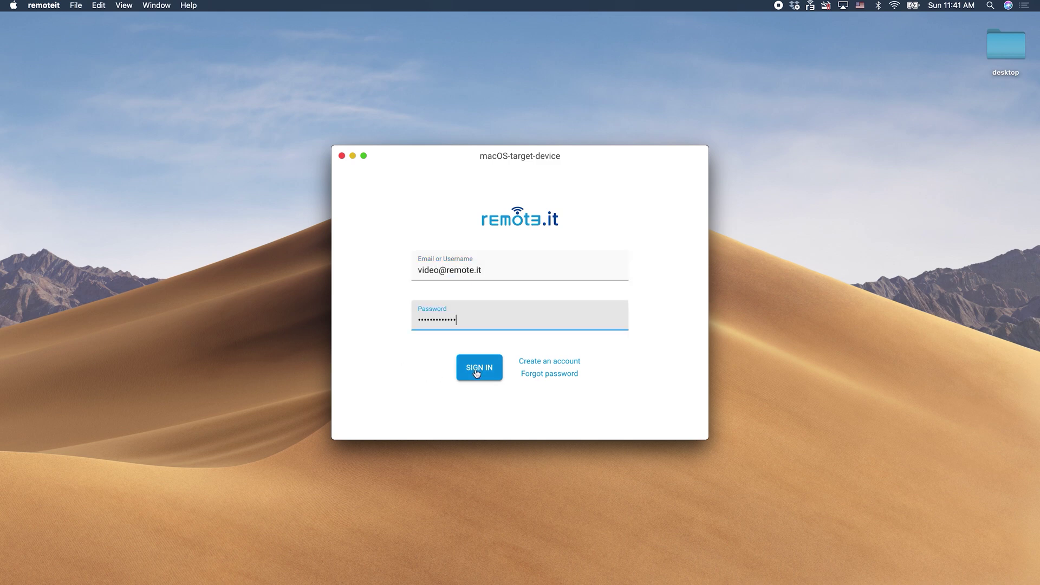
click(479, 369)
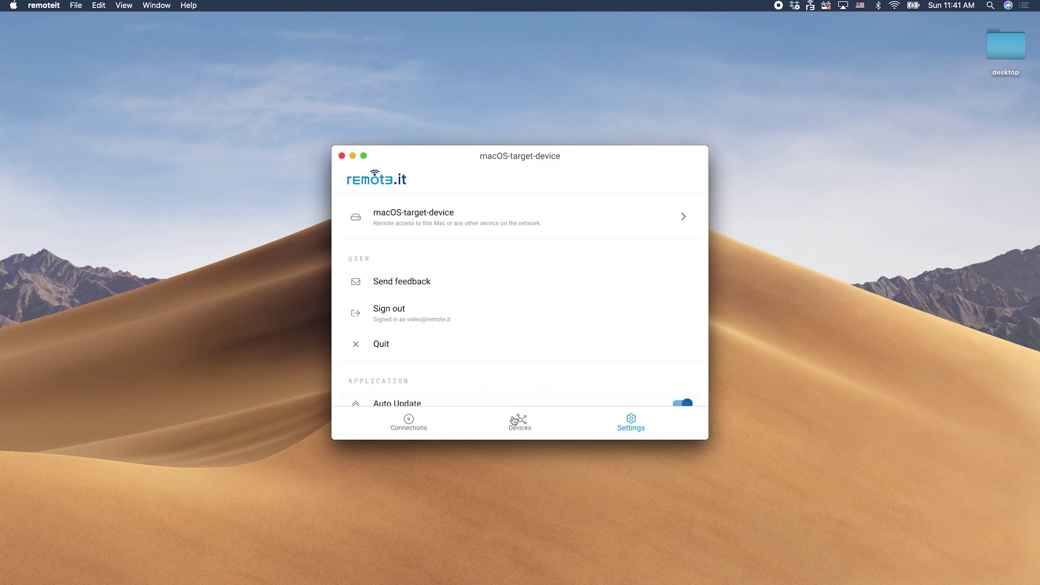
Open remoteitpi-1 under Devices and connect its my Mac service on localhost:33000.
click(520, 422)
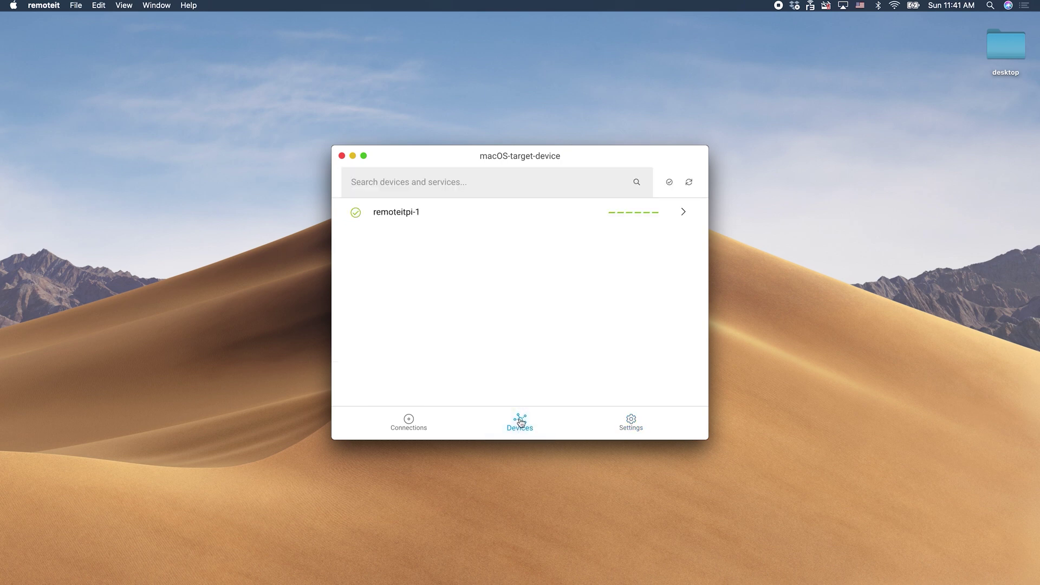
click(403, 216)
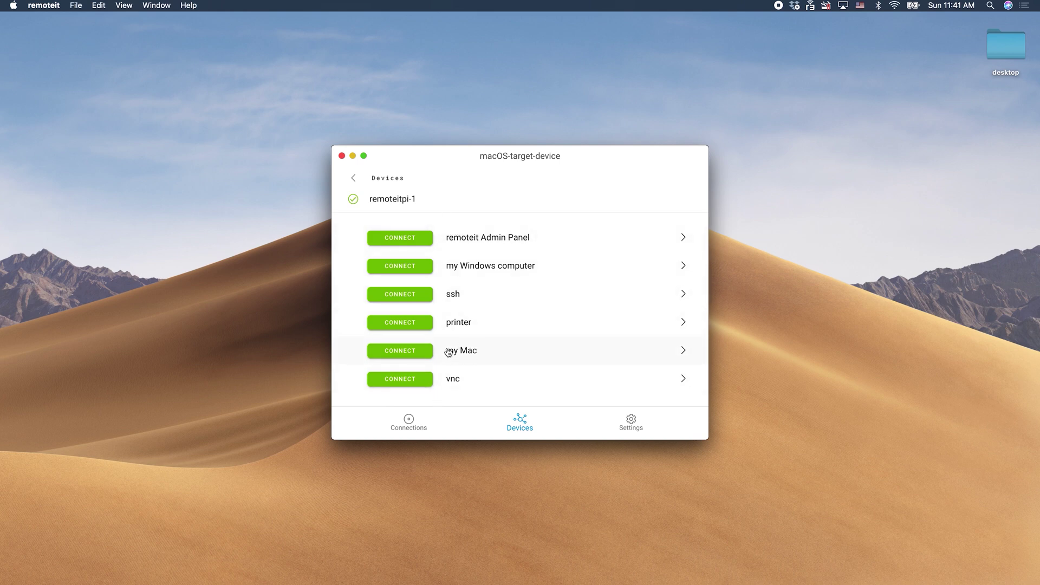
click(410, 352)
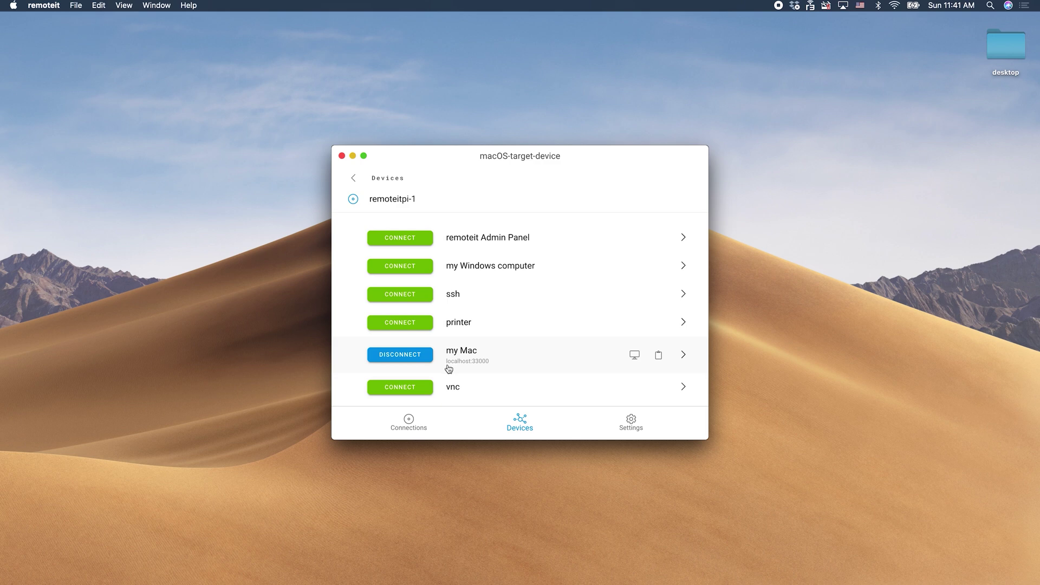
Launch VNC for my Mac, sign in to the remote Mac, then close Safari and Screen Sharing.
click(635, 359)
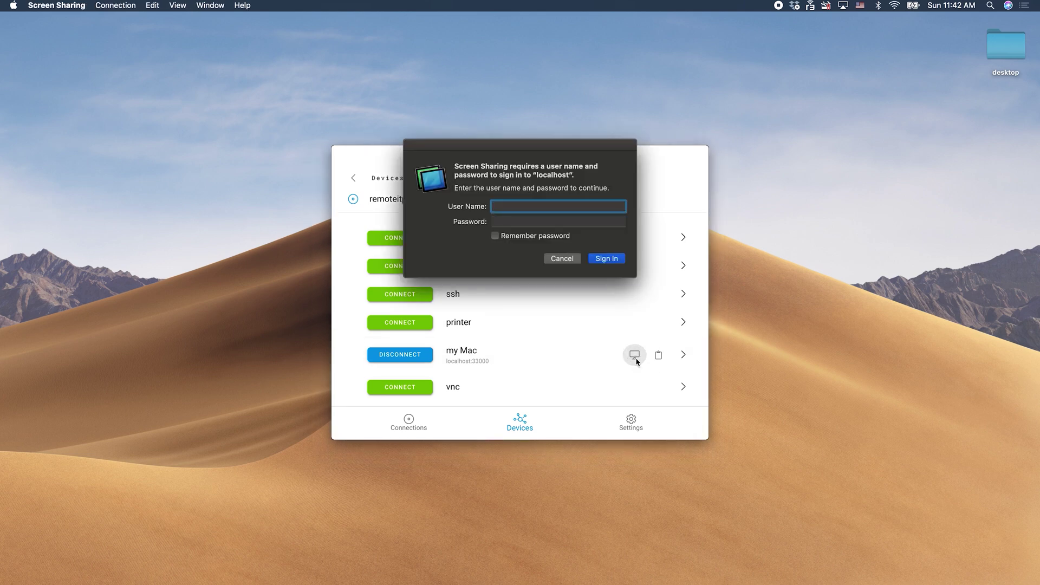
text(remote it)
key(Tab)
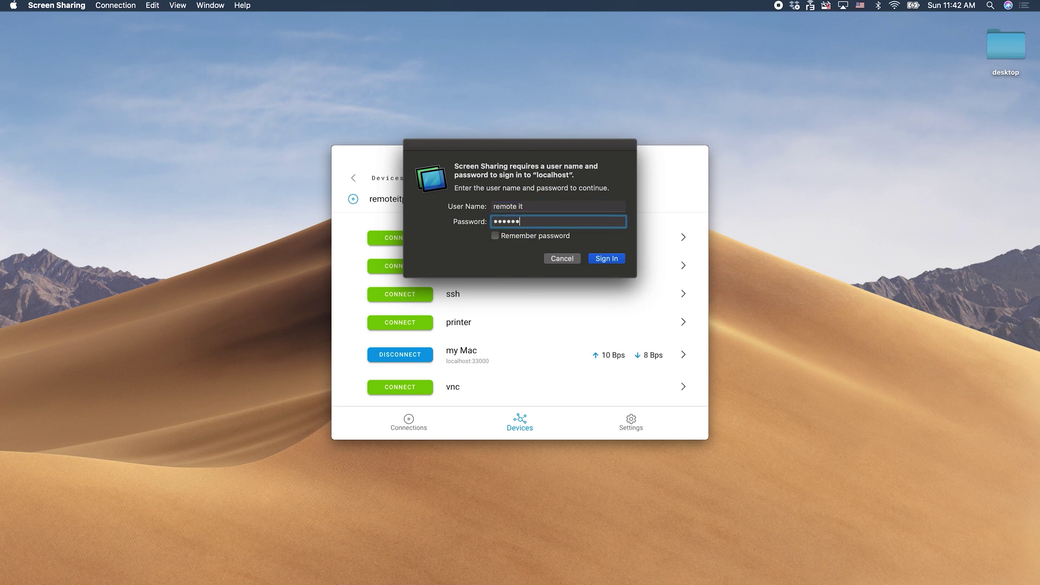
click(607, 262)
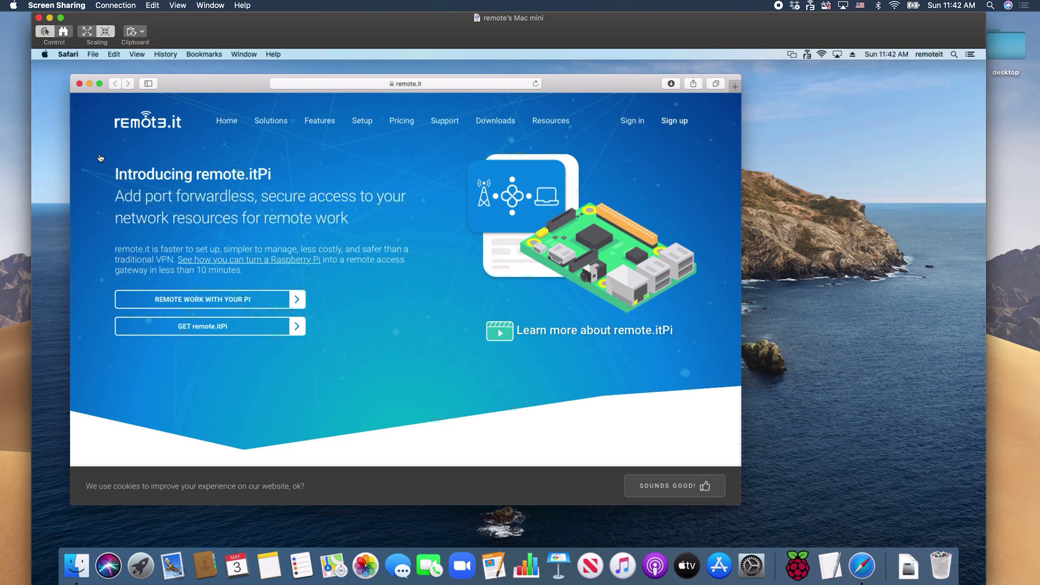
click(79, 84)
click(39, 18)
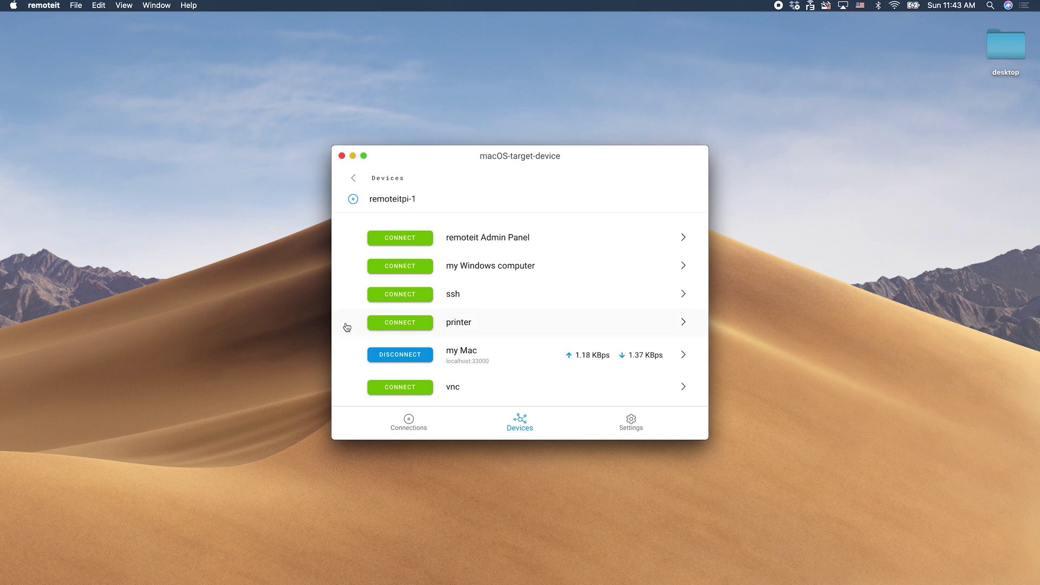
Disconnect my Mac, connect my Windows computer on localhost:33001 and copy its URL.
click(403, 355)
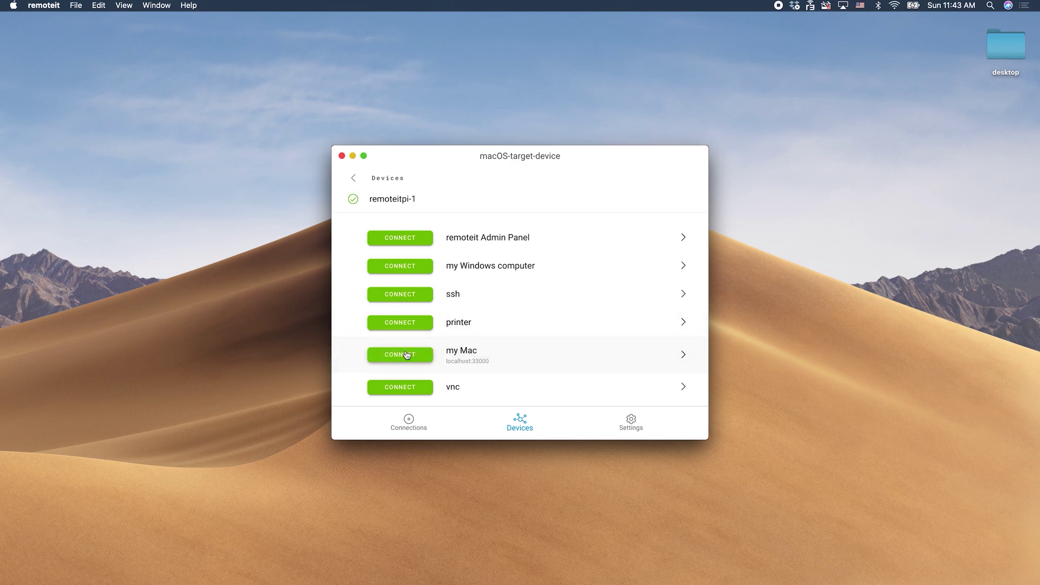
click(410, 267)
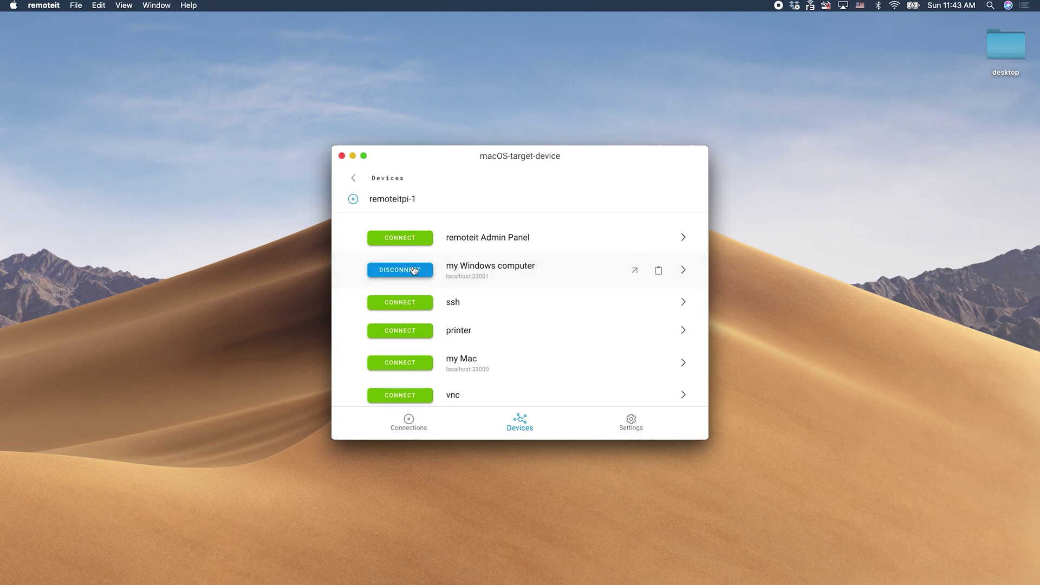
click(660, 272)
mouse_move(634, 581)
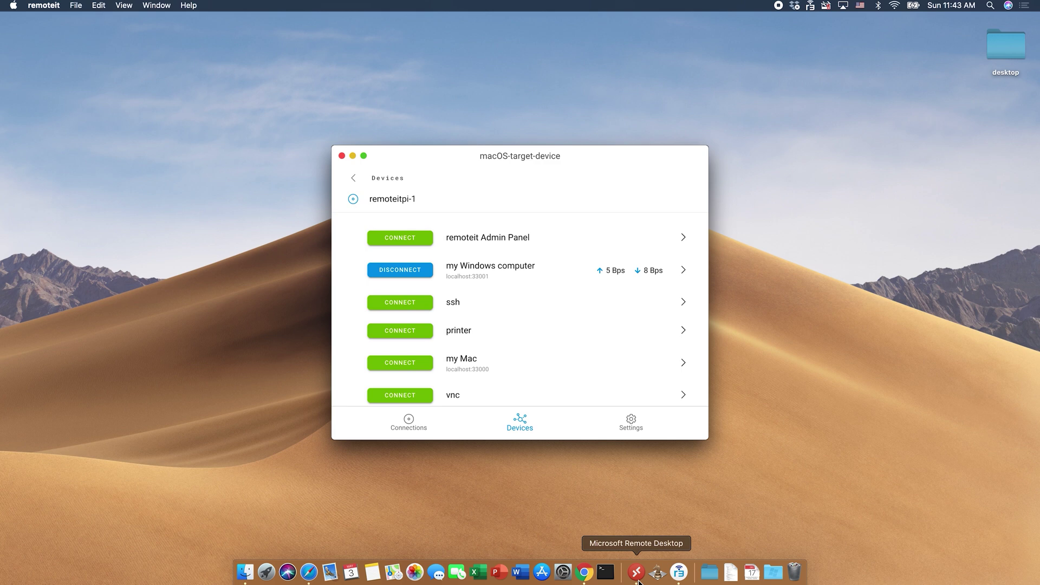
Add a new PC named localhost:33001 in Microsoft Remote Desktop.
click(638, 572)
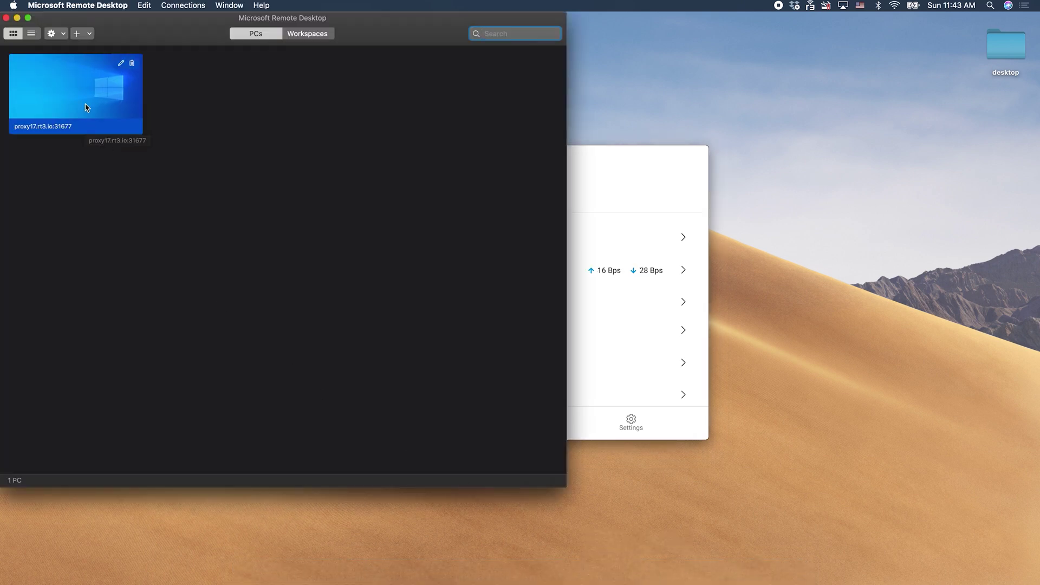
click(77, 34)
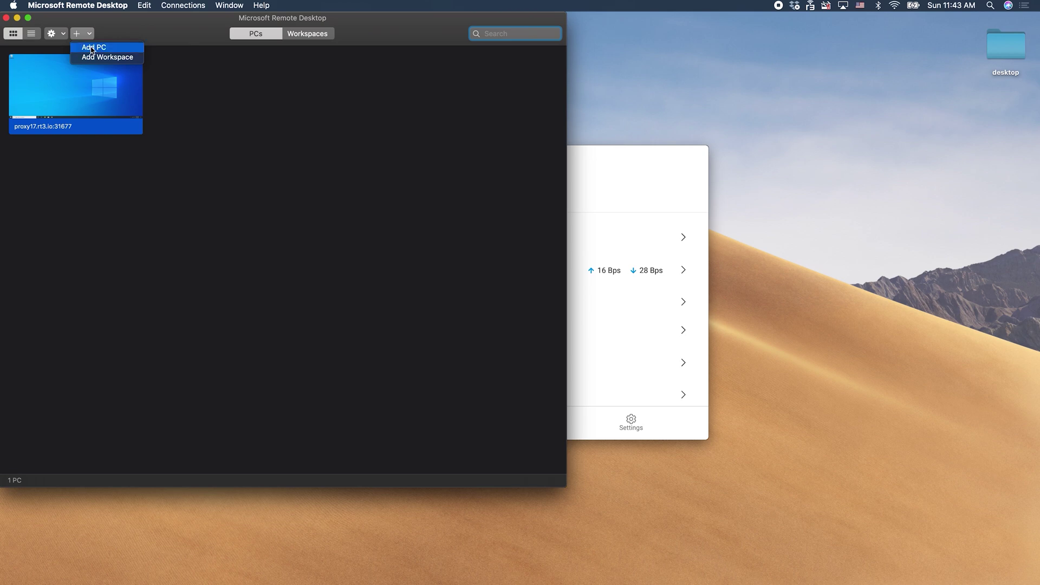
click(93, 48)
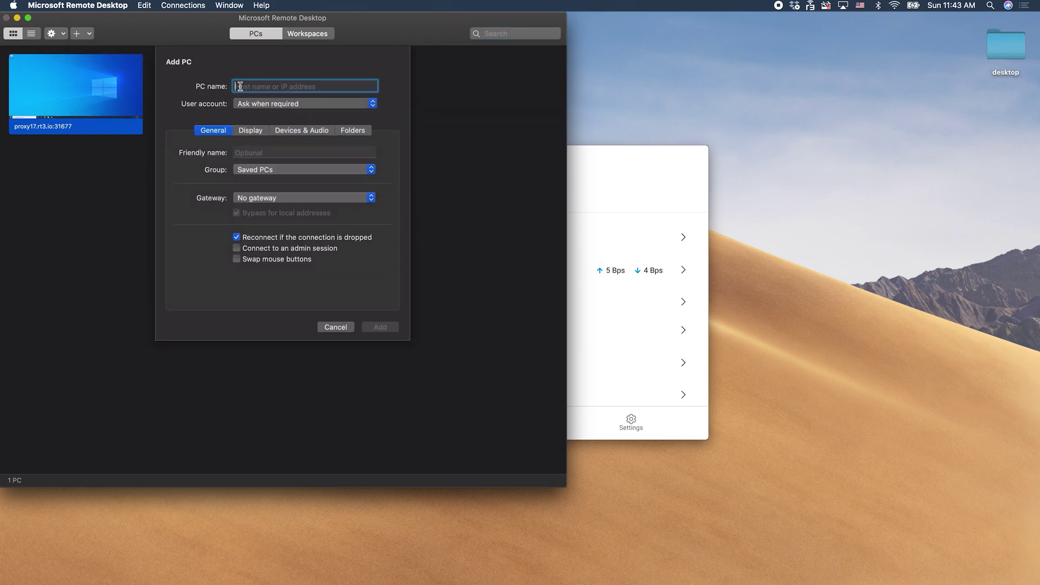
key(super+v)
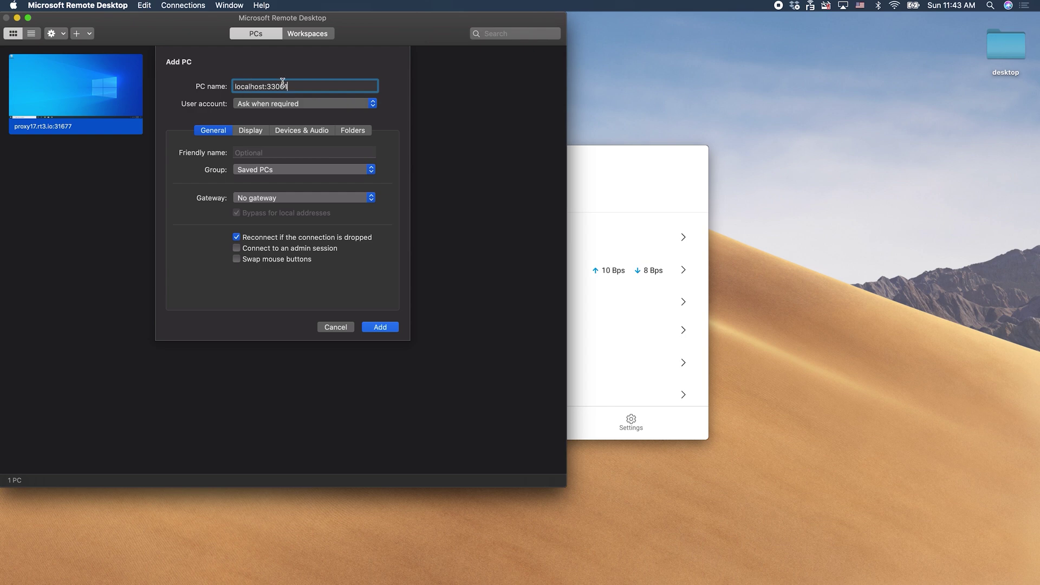
click(380, 327)
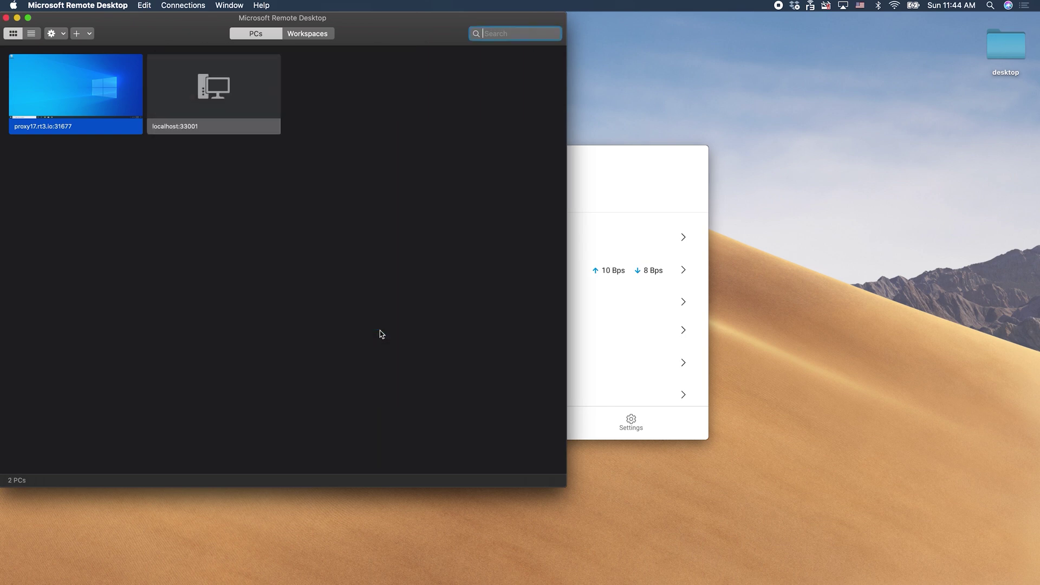
Connect to localhost:33001 with the account e-mail and password, accepting the unverified certificate.
double_click(221, 101)
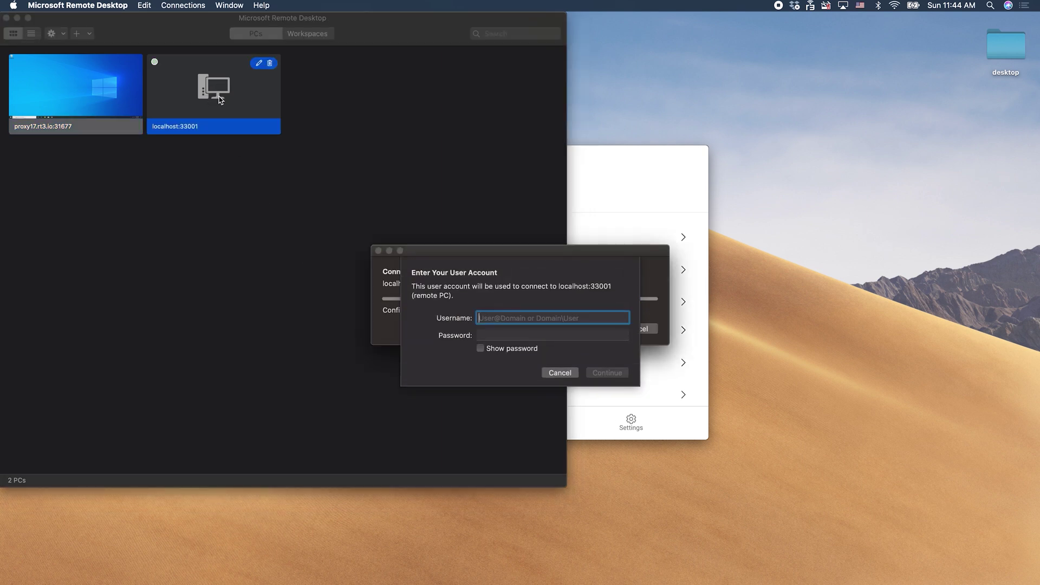
key(Tab)
text(••••••••••)
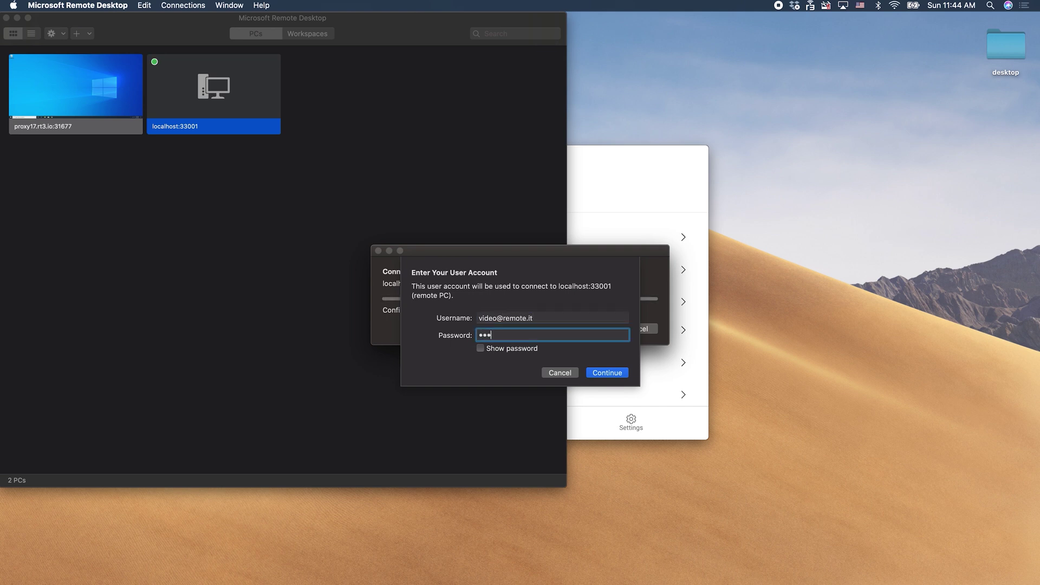
text(•••)
click(604, 373)
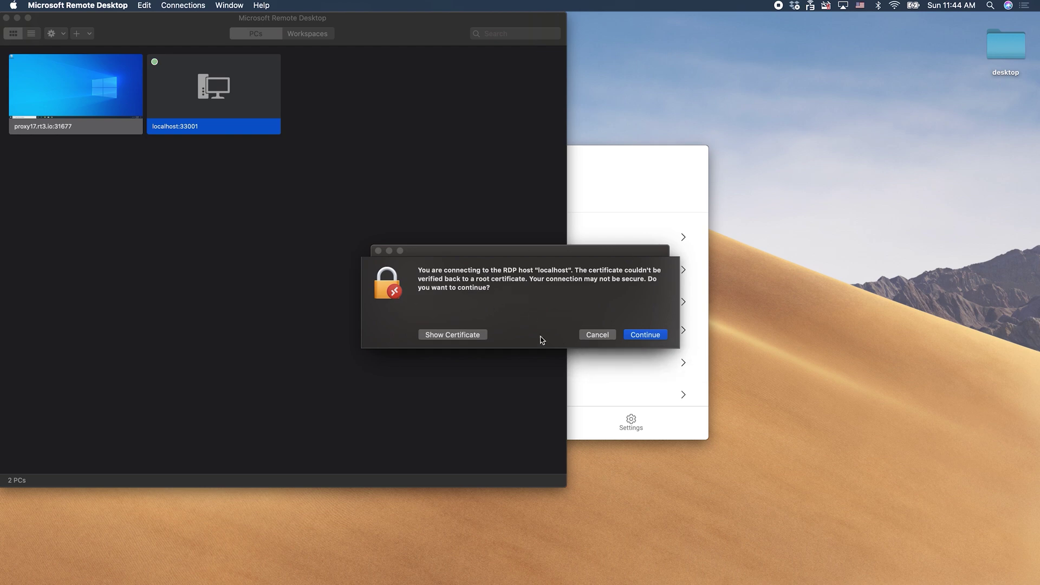
click(646, 336)
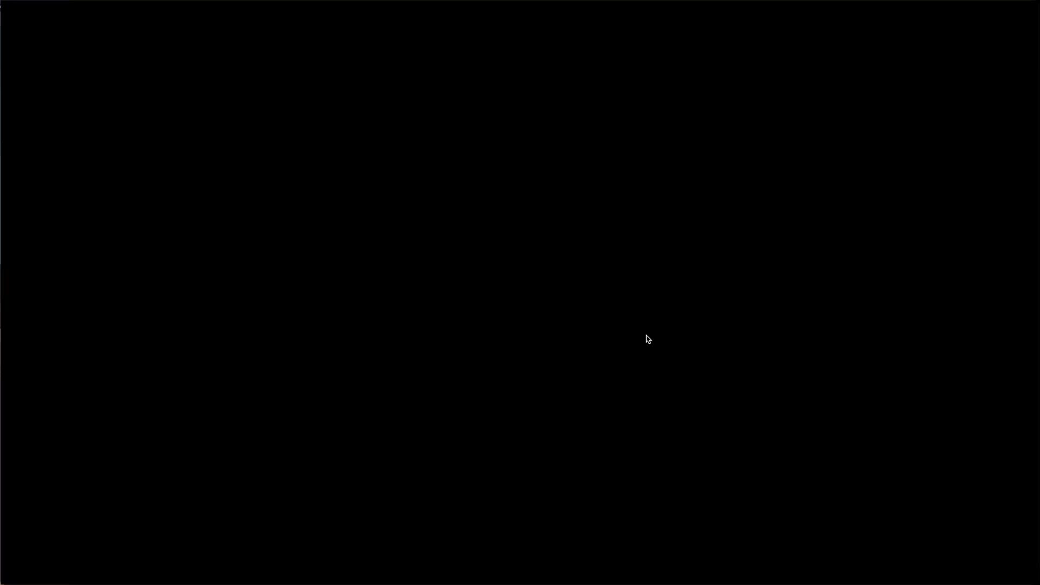